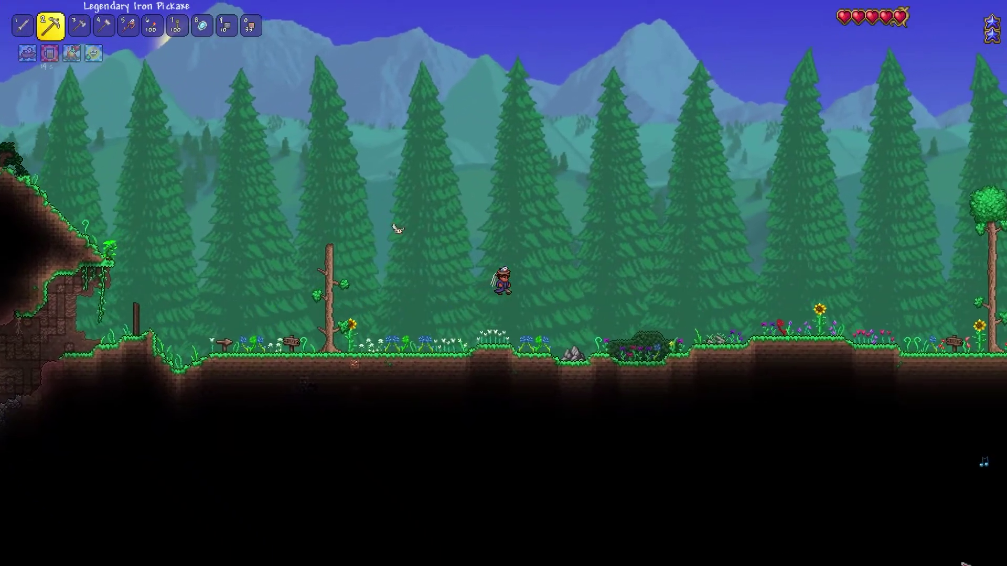
# Run the character across the grassy surface and over the bridges to the giant tree
pyautogui.press('d')
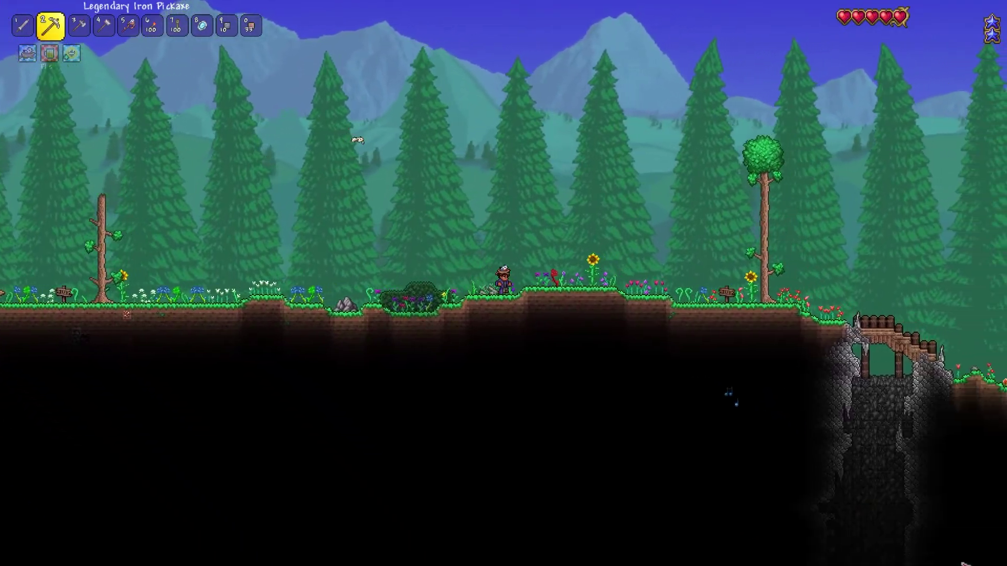
pyautogui.press('d')
pyautogui.press('space')
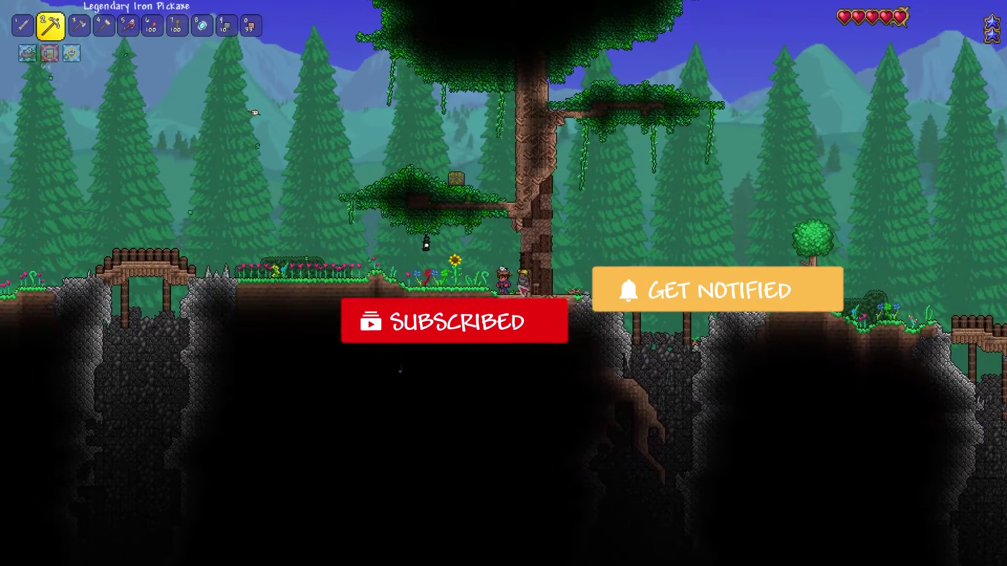
pyautogui.press('Escape')
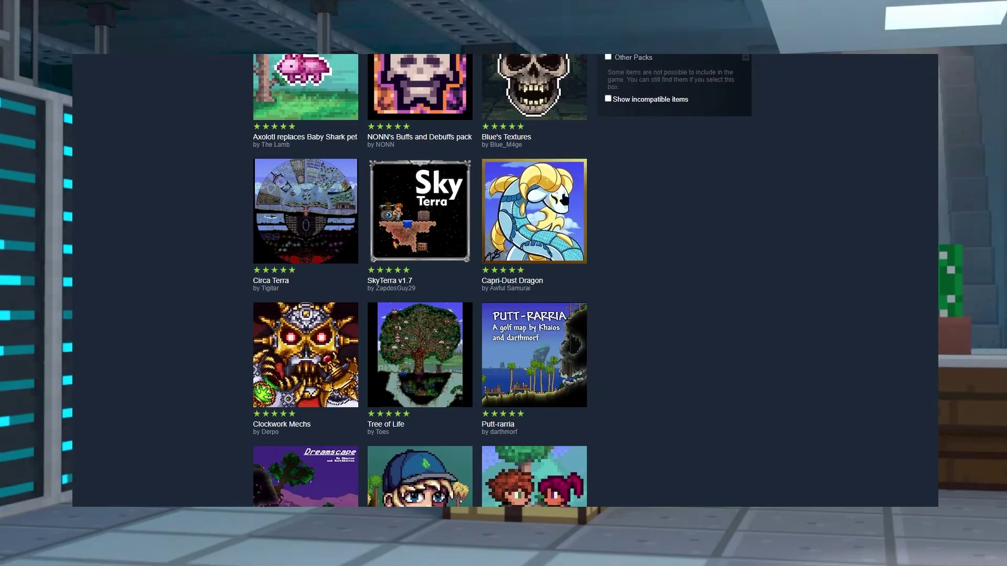
# Browse the list of Terraria worlds and resource packs in the Workshop
pyautogui.scroll(-3, 592, 321)
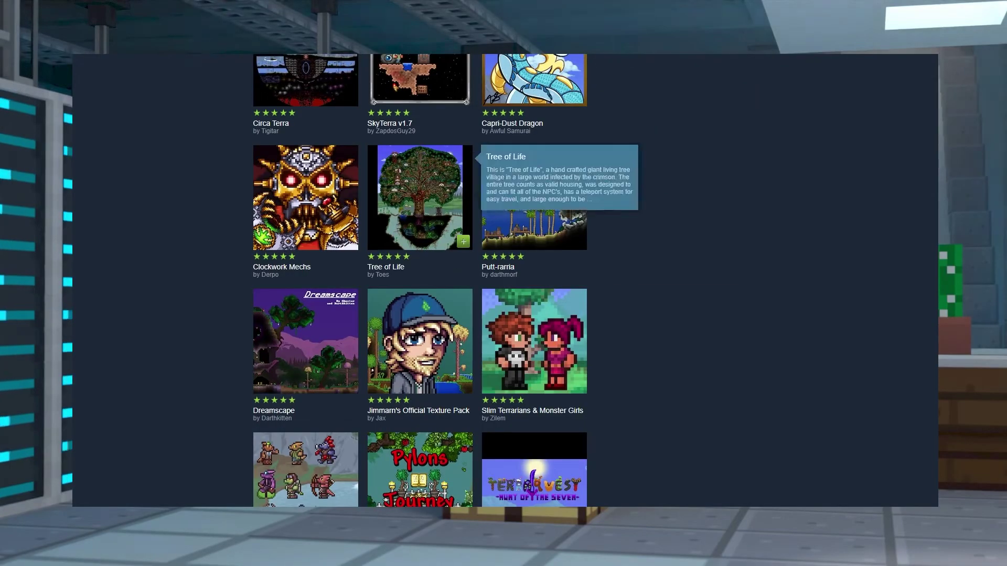
pyautogui.scroll(-2, 315, 367)
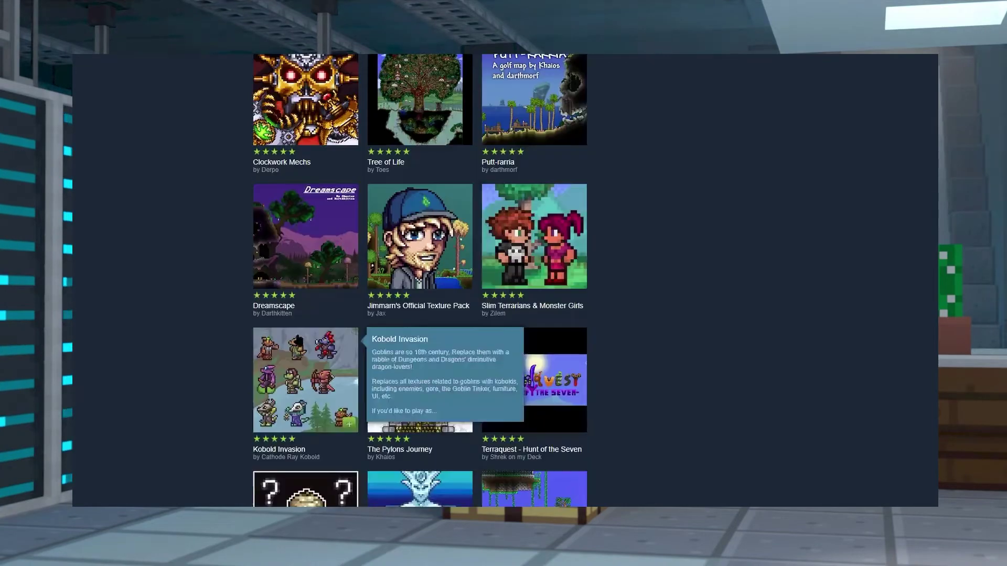
pyautogui.scroll(-2, 596, 330)
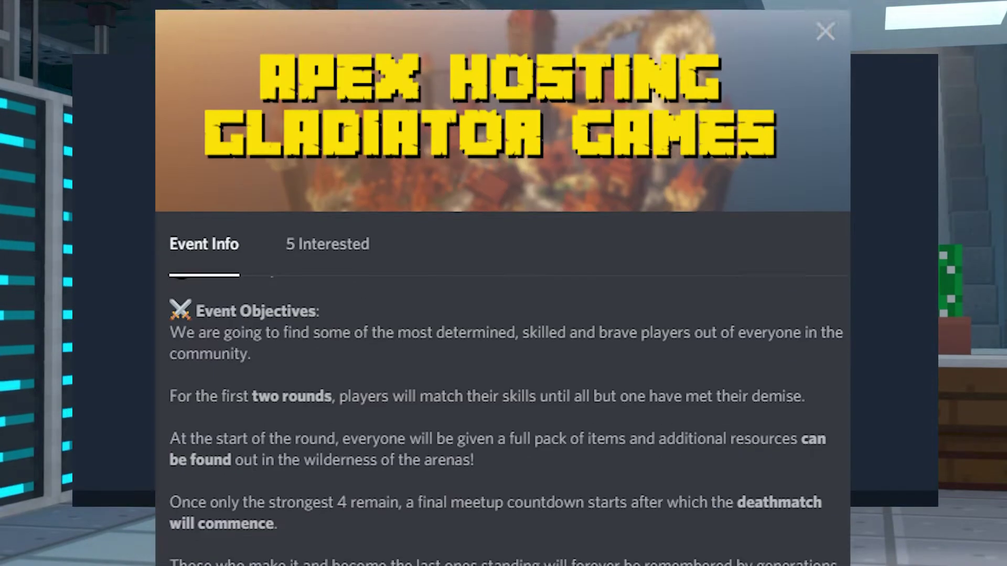
# Read the Apex Hosting Gladiator Games event info, including its objectives, rewards and sign-up instructions
pyautogui.scroll(-4, 502, 315)
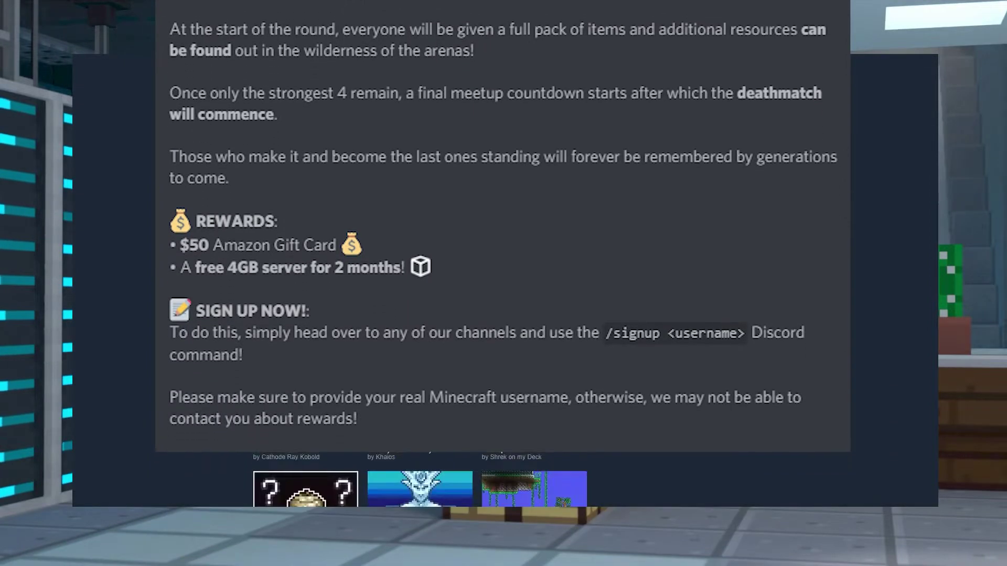
pyautogui.scroll(1, 431, 228)
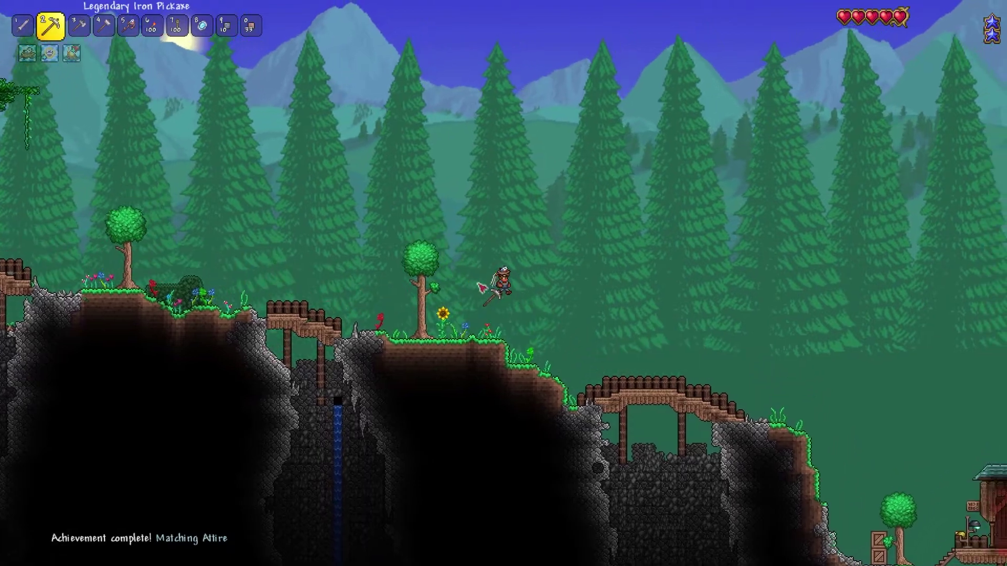
# Explore the world and its village houses with the character, and open the dresser on the house's upper floor
pyautogui.press('d')
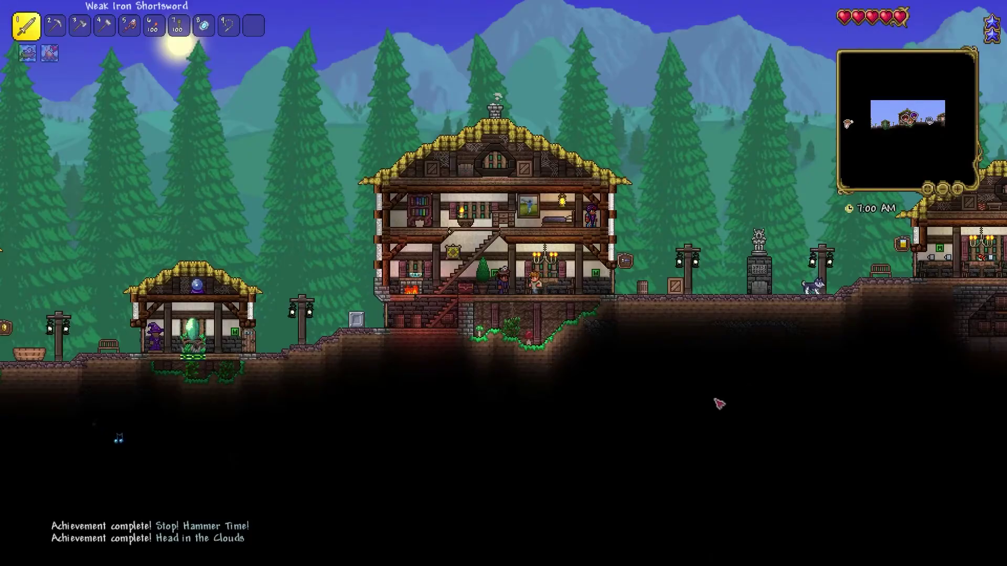
pyautogui.press('a')
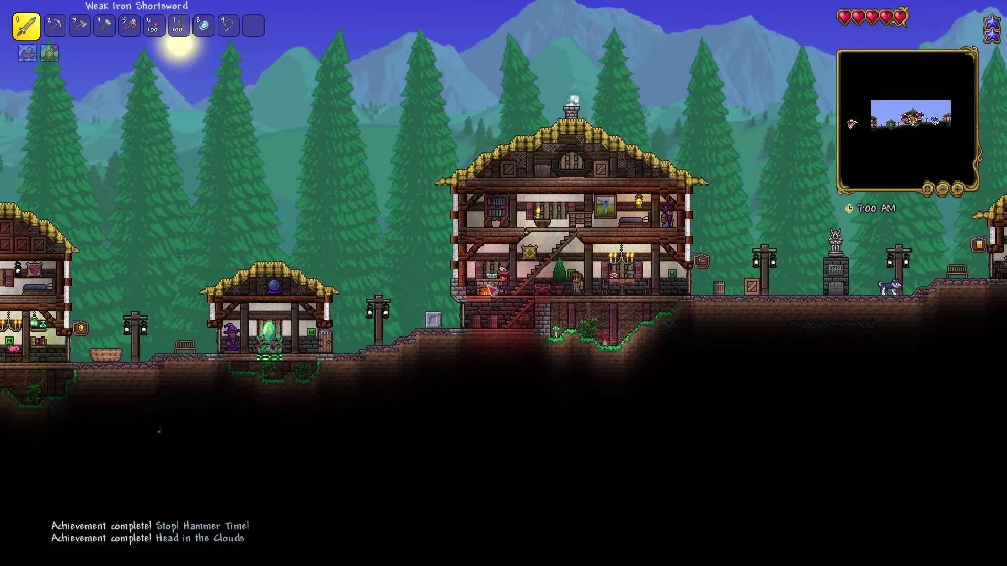
pyautogui.press('d')
pyautogui.press('space')
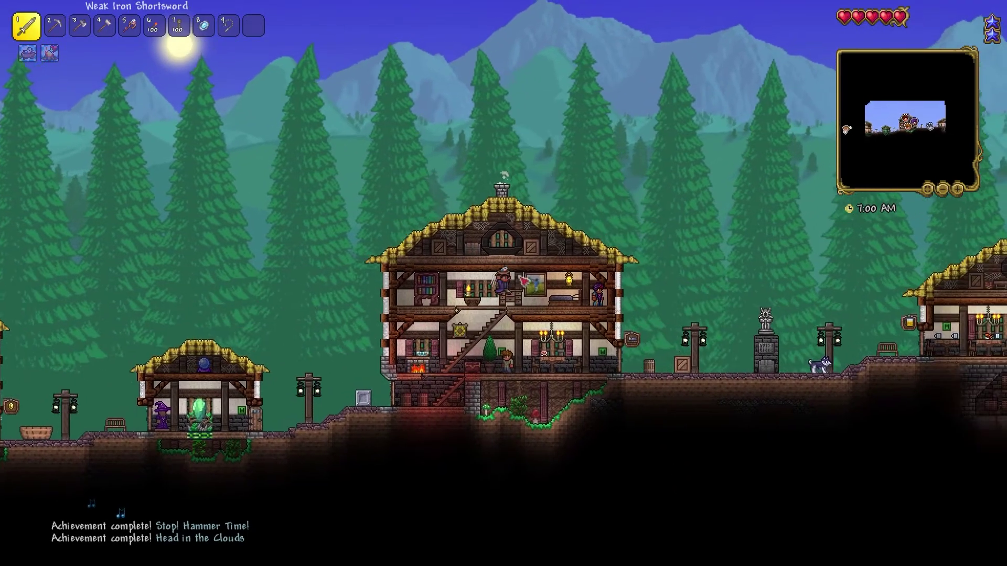
pyautogui.press('d')
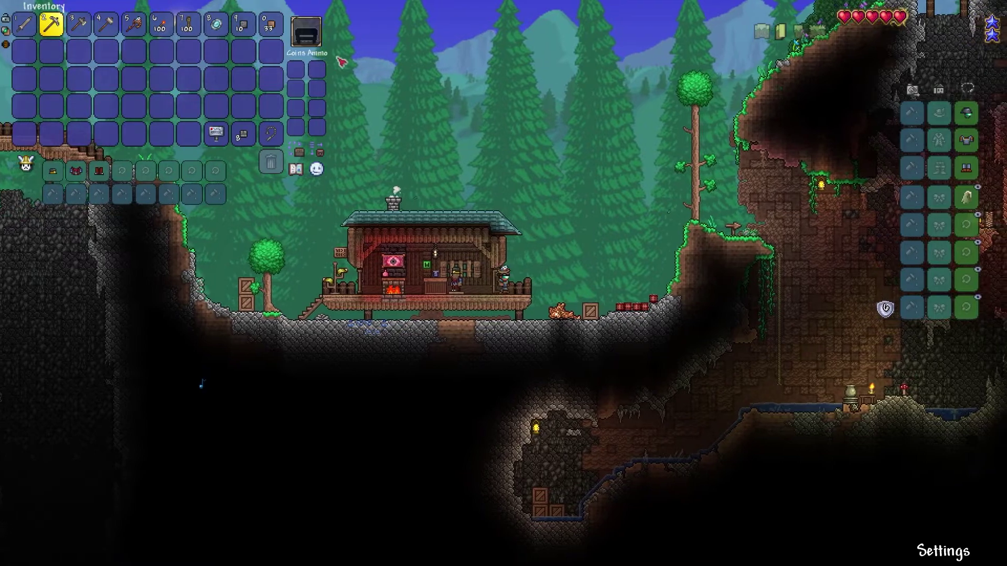
pyautogui.press('d')
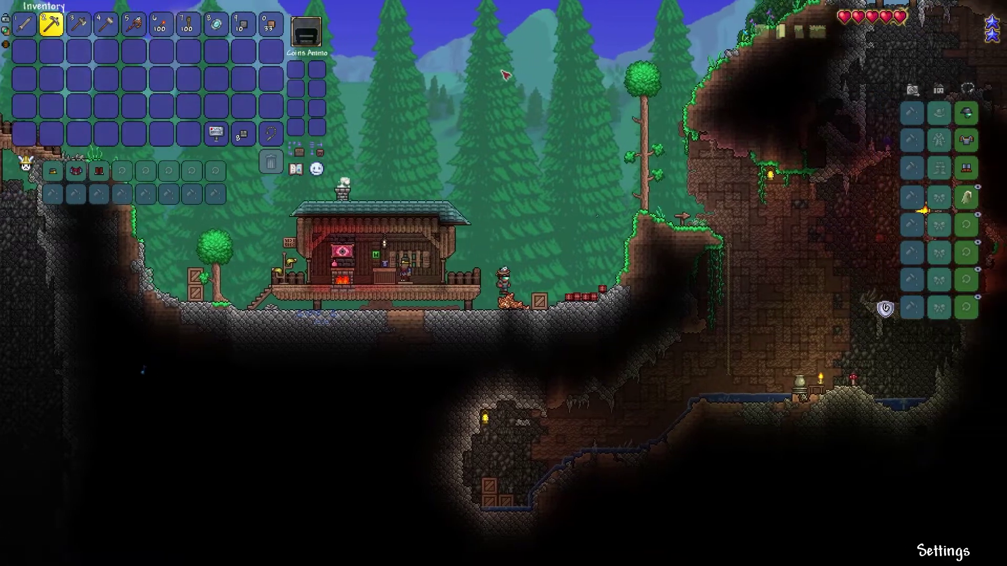
pyautogui.press('Escape')
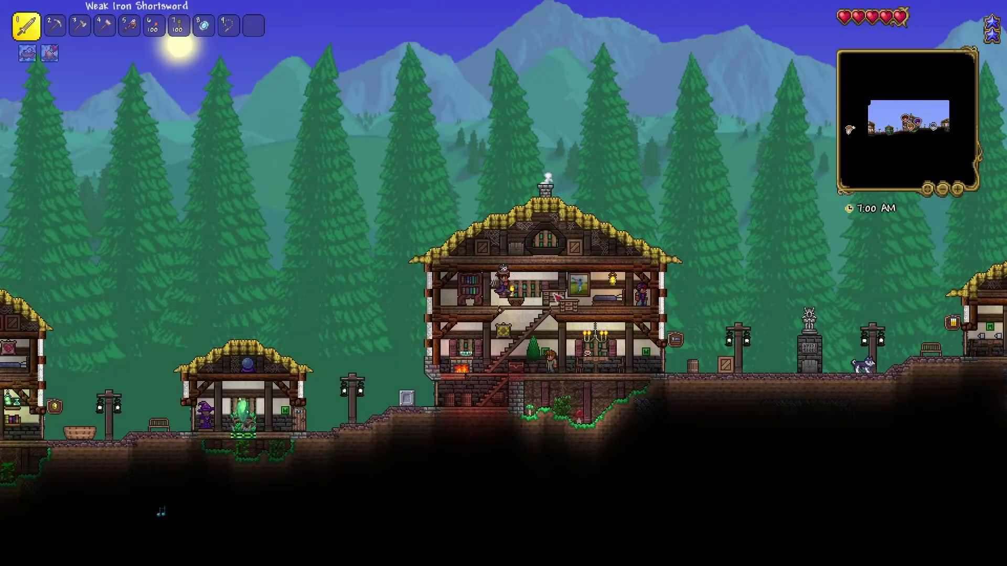
pyautogui.rightClick(556, 297)
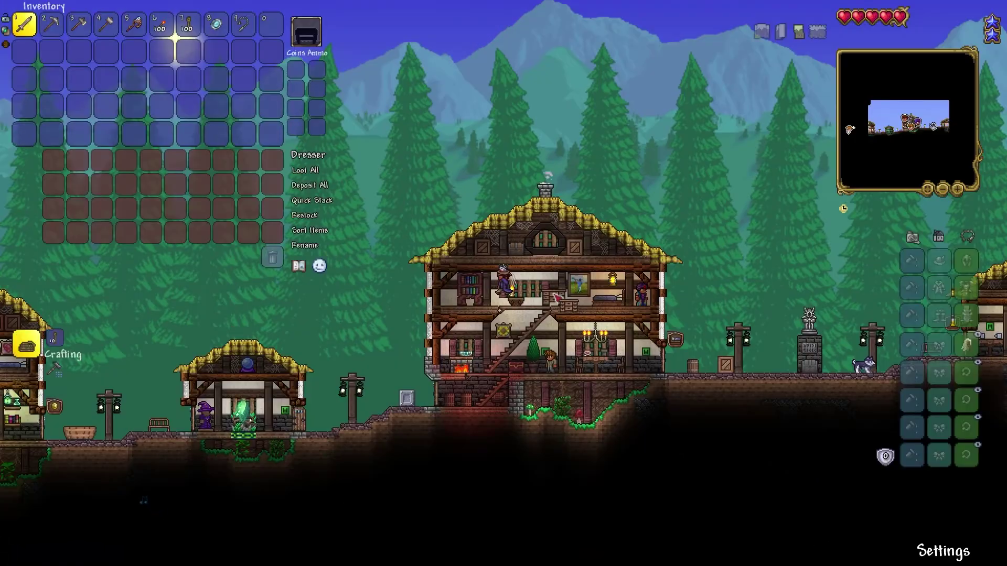
pyautogui.press('d')
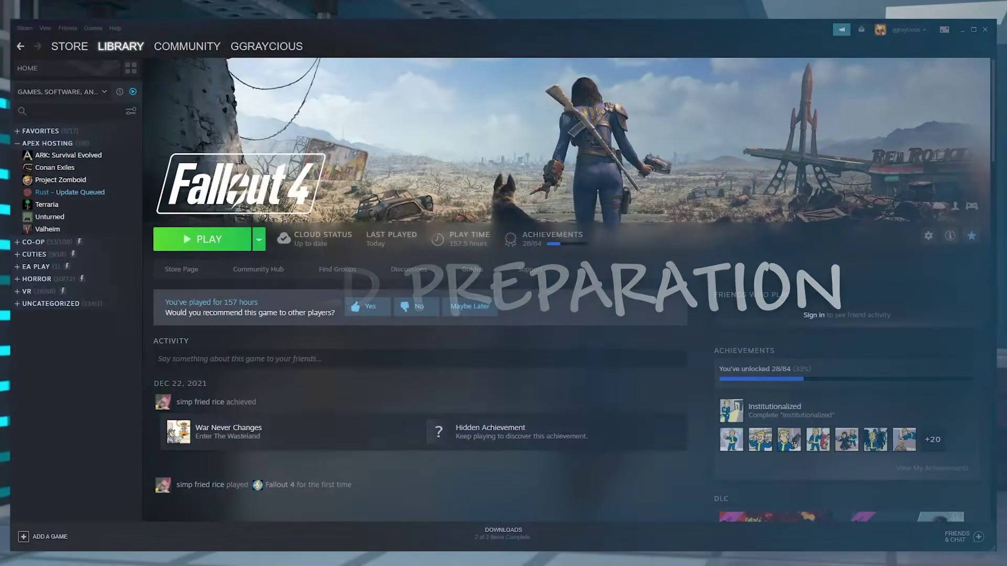
# Switch to Steam and open Terraria's page in the game library
pyautogui.click(93, 160)
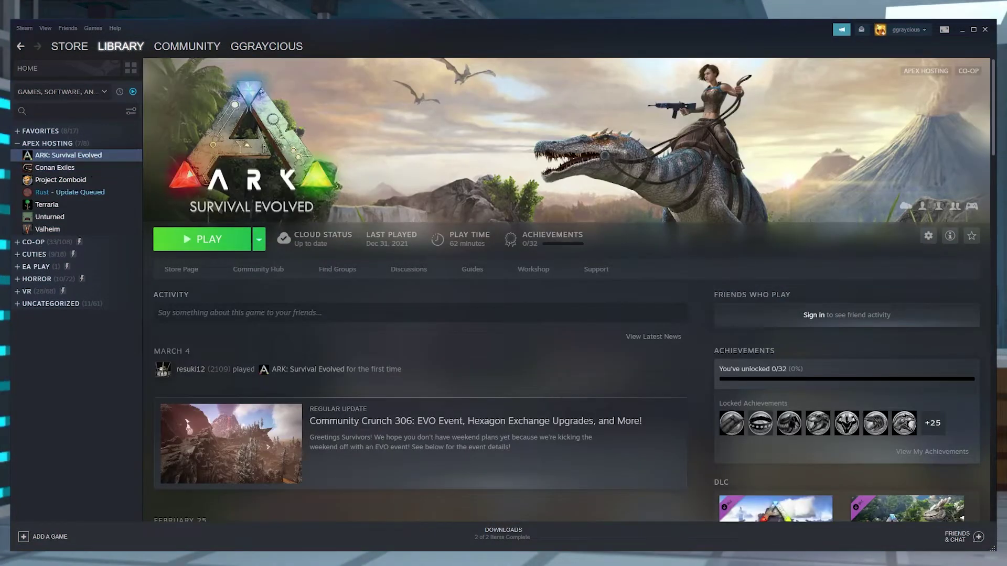
pyautogui.click(85, 205)
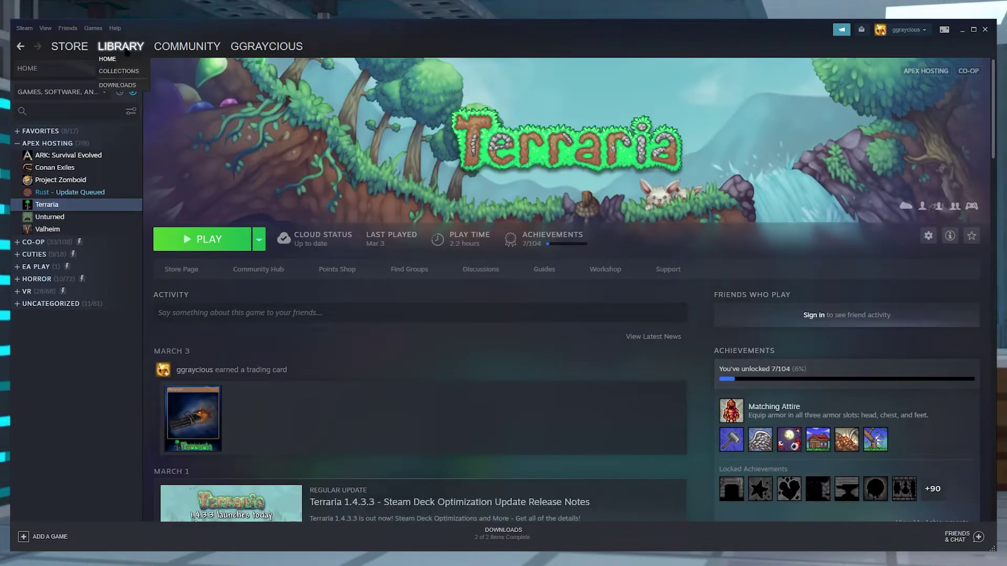
pyautogui.click(125, 51)
pyautogui.click(83, 205)
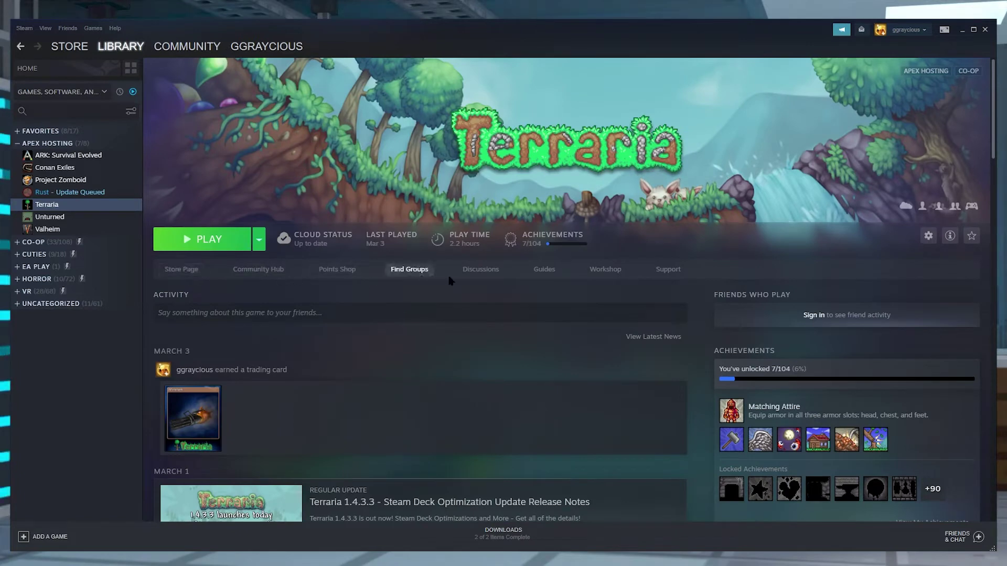
# Open Terraria's Workshop and look through the most popular resource packs and worlds of the past week
pyautogui.click(592, 271)
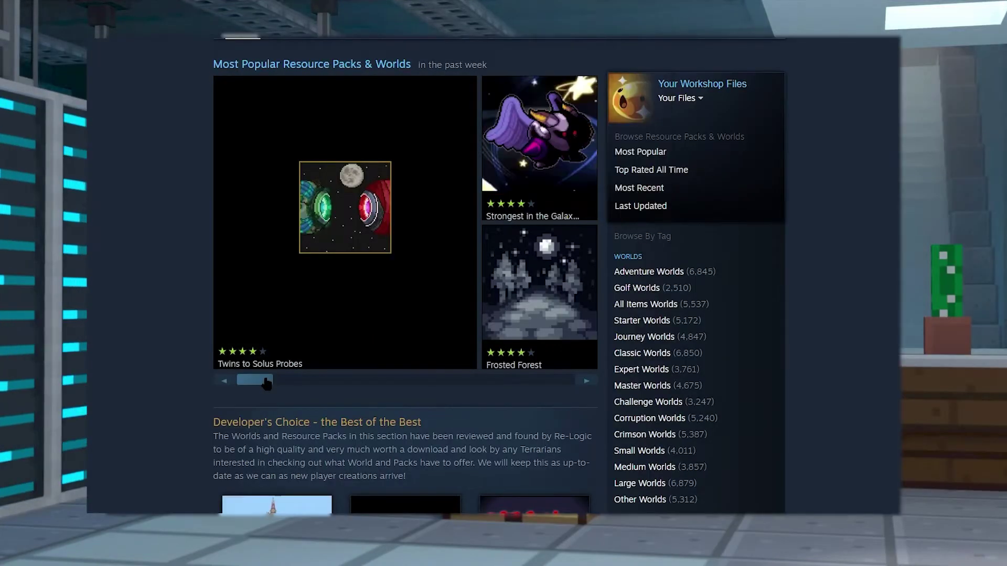
pyautogui.moveTo(266, 381); pyautogui.dragTo(489, 369)
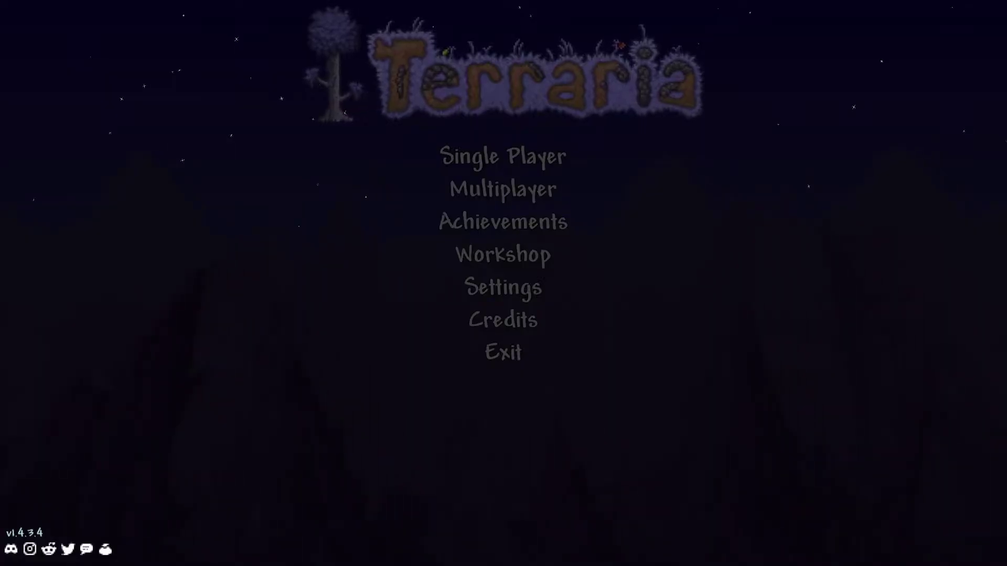
# In Terraria's Workshop Hub, import the Terraquest world and submit it under the name Terraquest
pyautogui.click(541, 264)
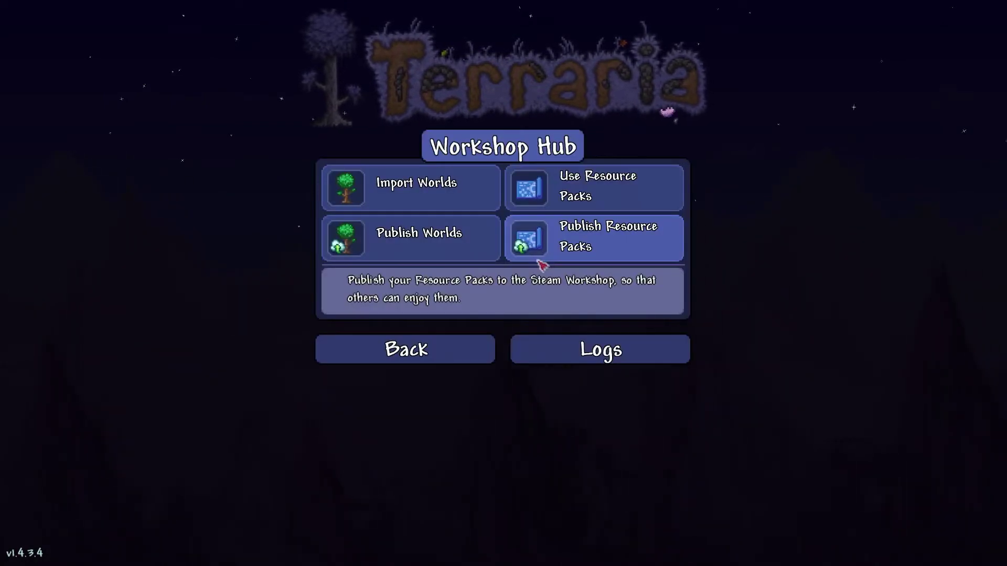
pyautogui.click(426, 209)
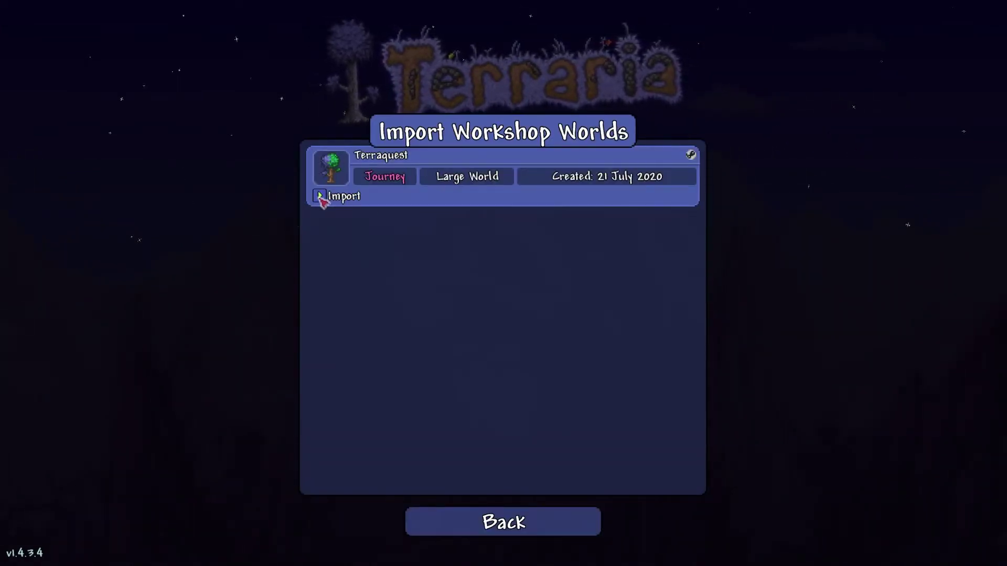
pyautogui.click(321, 198)
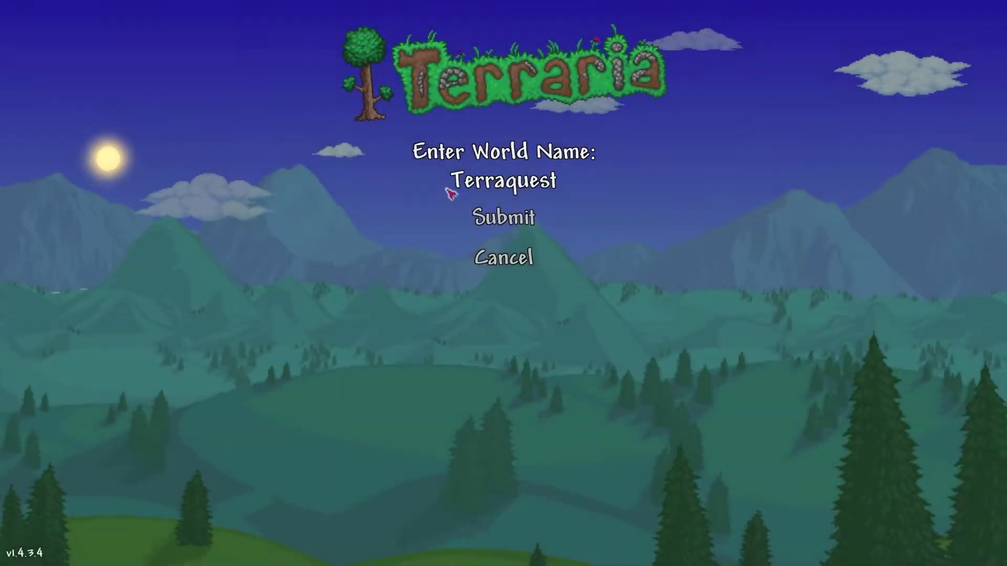
pyautogui.click(508, 220)
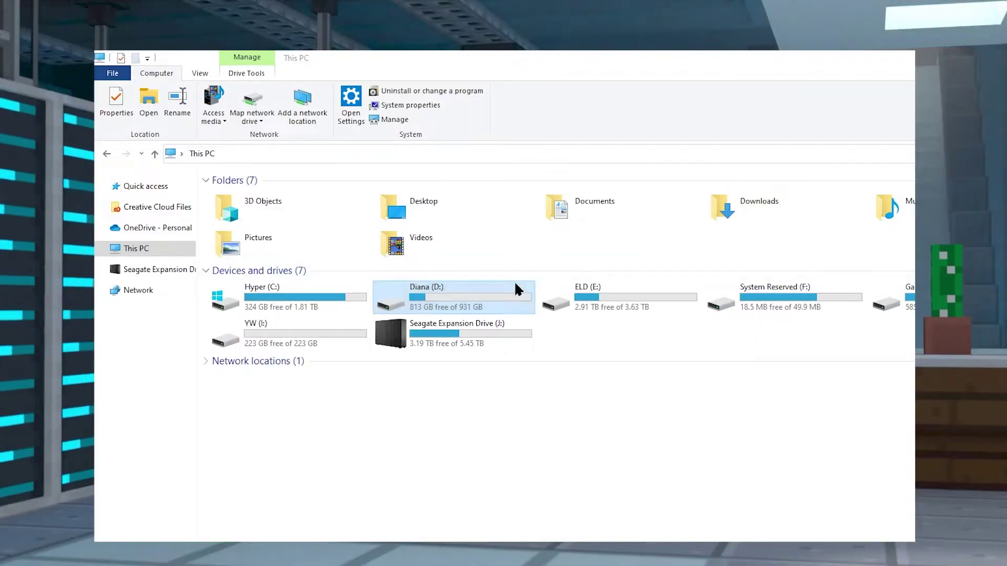
# In File Explorer, open the Worlds folder inside Documents > My Games > Terraria
pyautogui.click(627, 334)
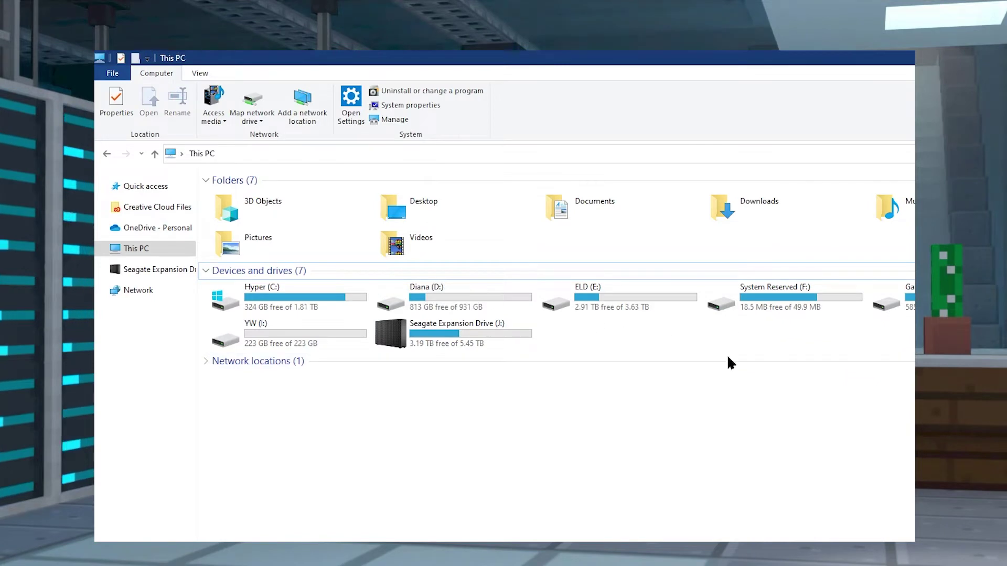
pyautogui.click(603, 210)
pyautogui.doubleClick(603, 210)
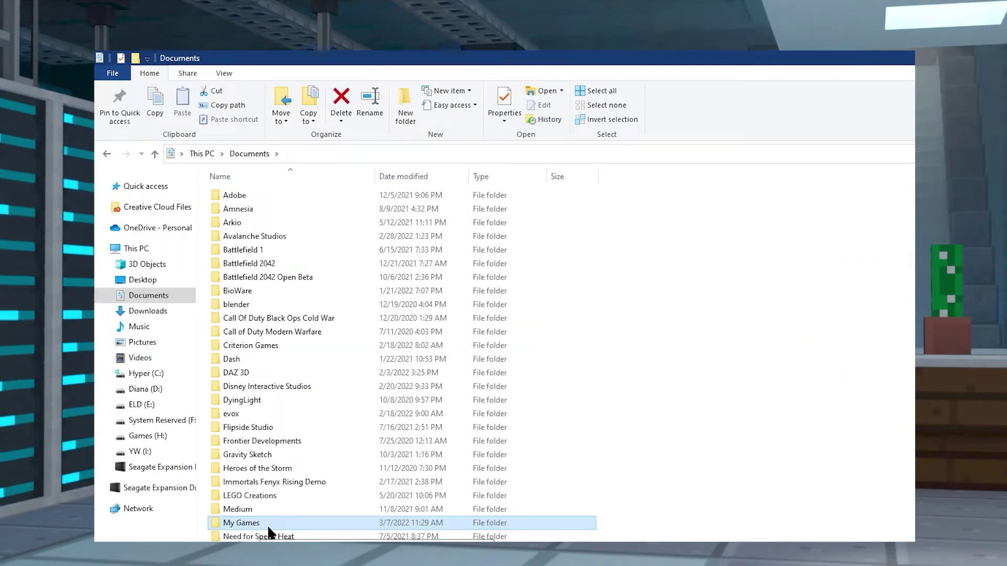
pyautogui.doubleClick(259, 526)
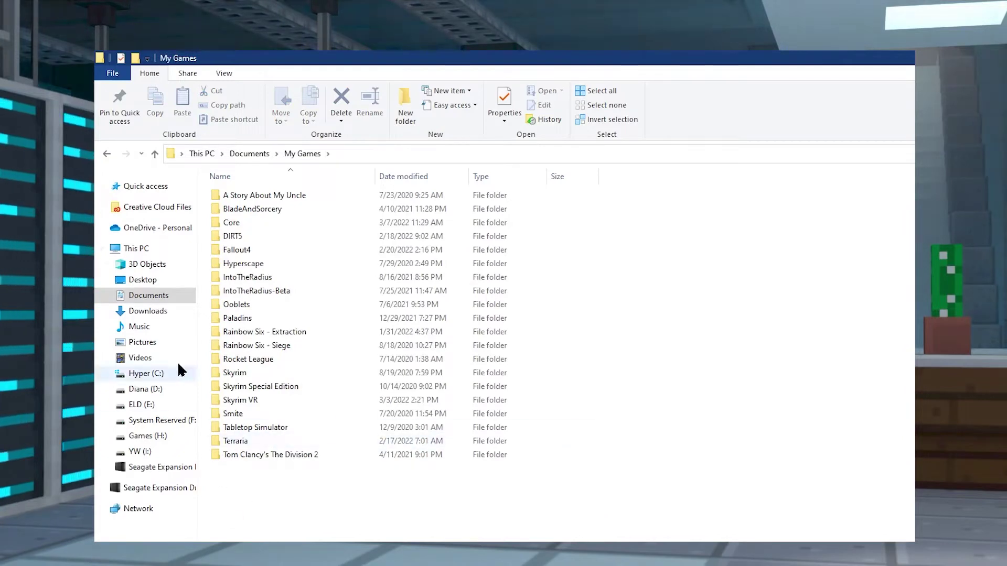
pyautogui.doubleClick(235, 441)
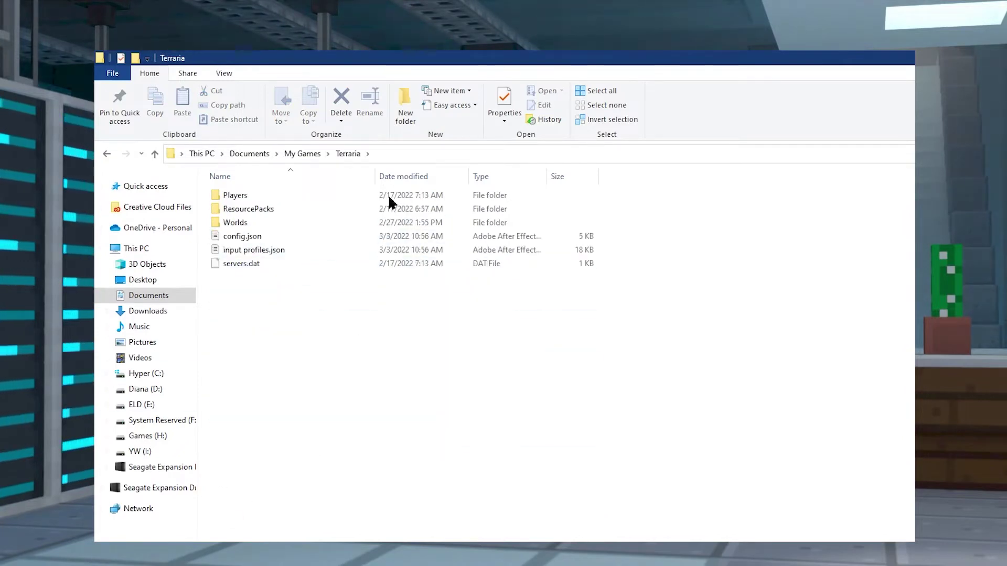
pyautogui.doubleClick(255, 222)
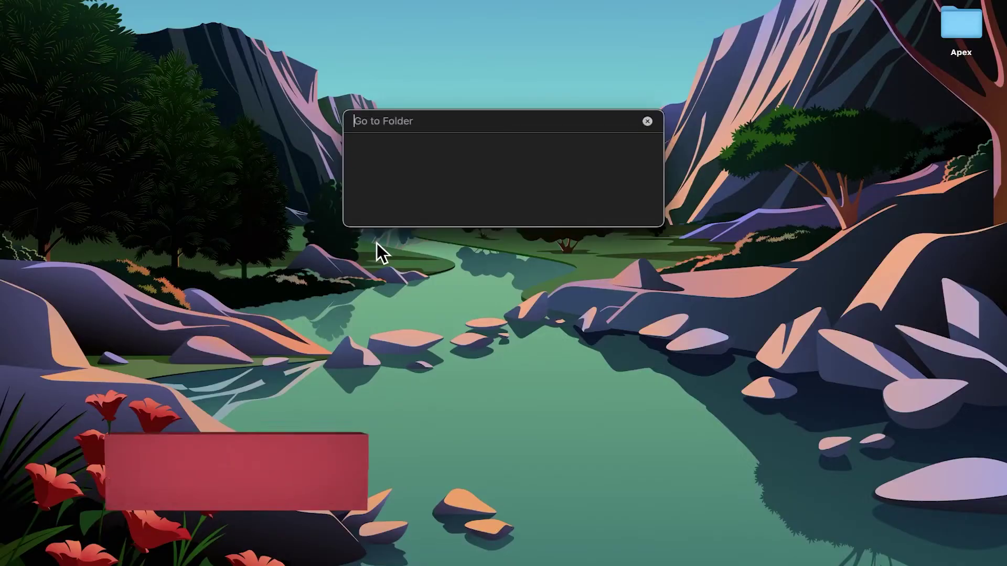
# On the Mac, enter the path to the Terraria folder under ~/Library/ in Finder's Go to Folder prompt
pyautogui.write('~/Library/')
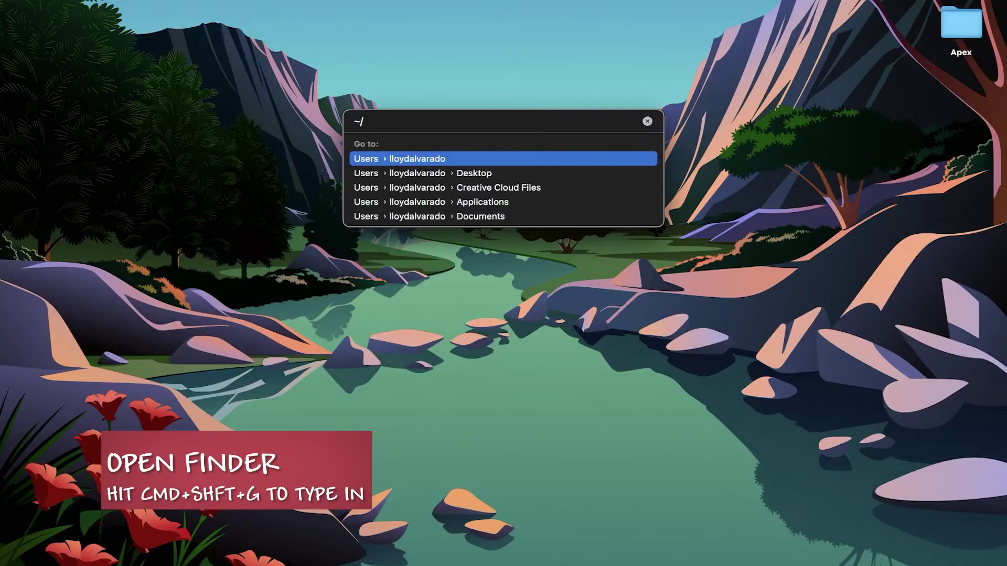
pyautogui.press('Down')
pyautogui.press('Down')
pyautogui.press('Down')
pyautogui.press('Tab')
pyautogui.write('Te')
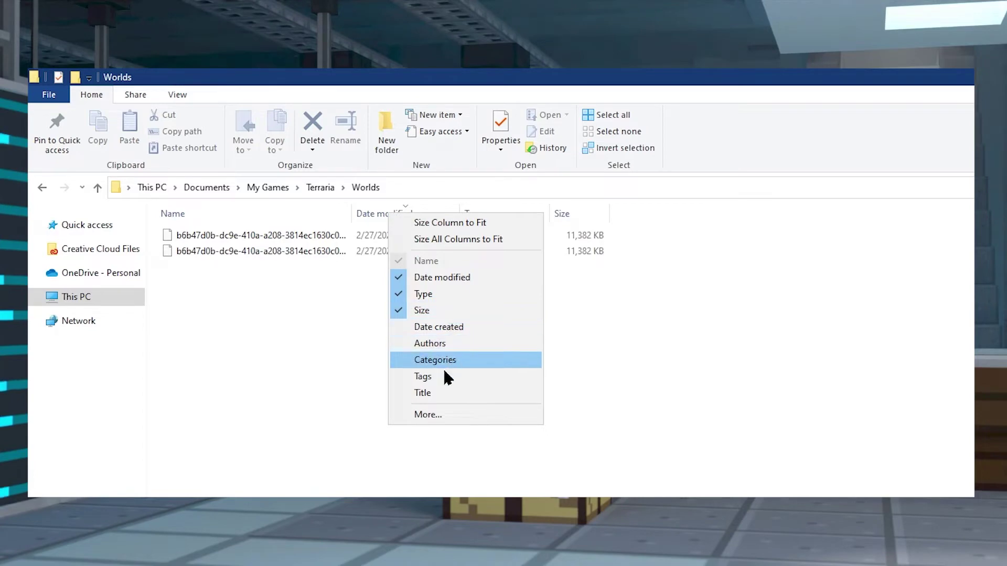
# Rename the most recent WLD file in the Worlds folder as apextest, keeping its .wld extension
pyautogui.click(375, 209)
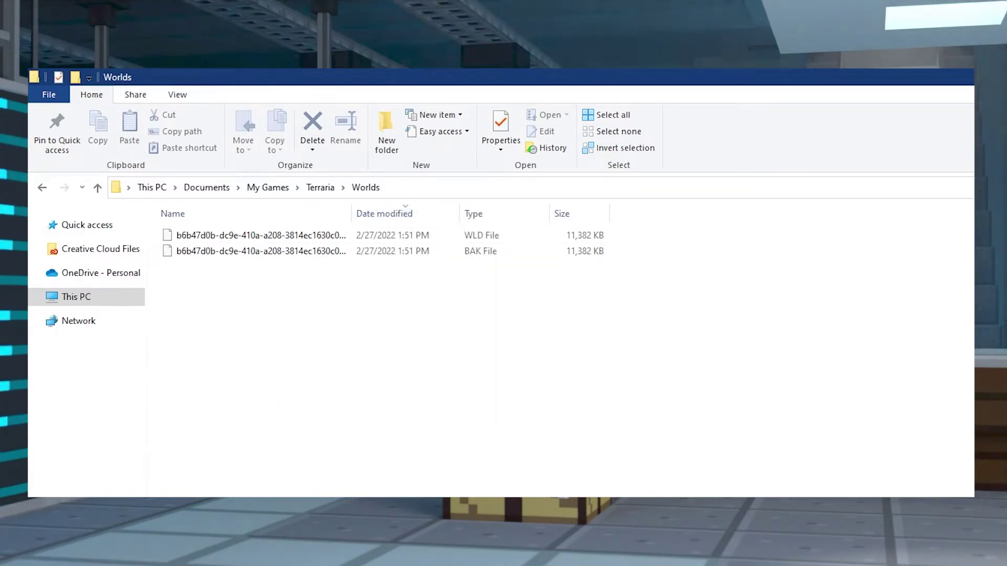
pyautogui.click(294, 237)
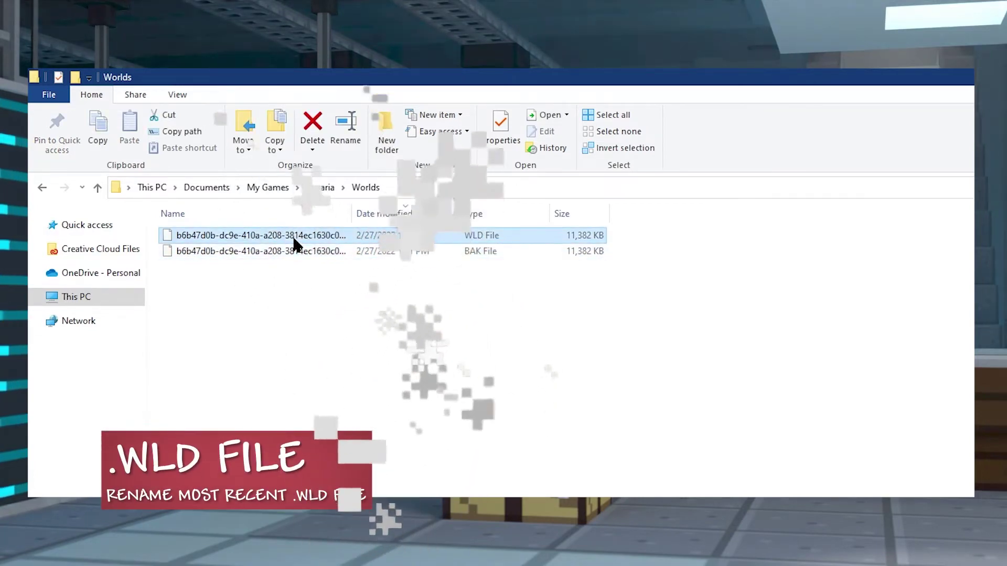
pyautogui.click(294, 251)
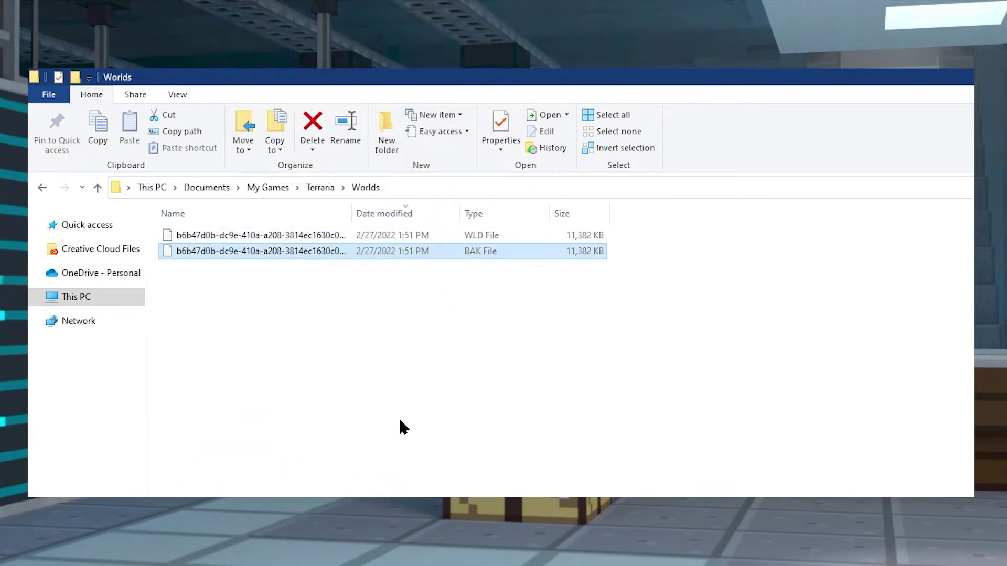
pyautogui.click(286, 235)
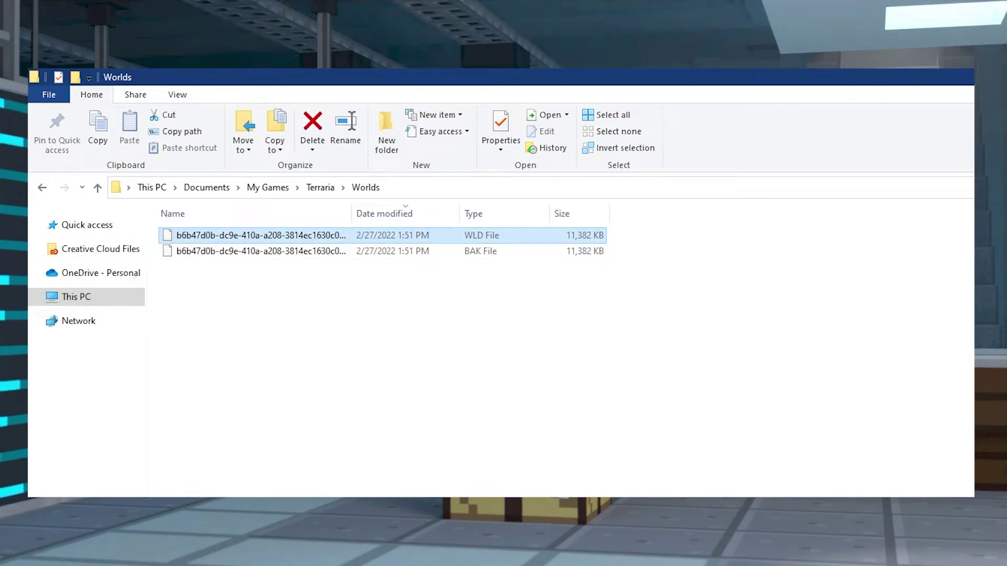
pyautogui.rightClick(286, 234)
pyautogui.click(355, 483)
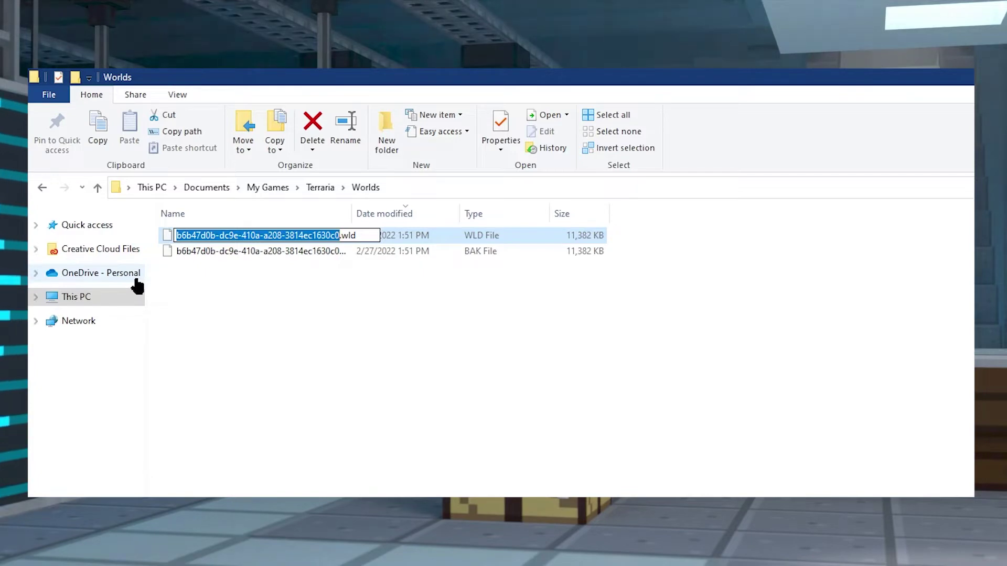
pyautogui.write('apextes')
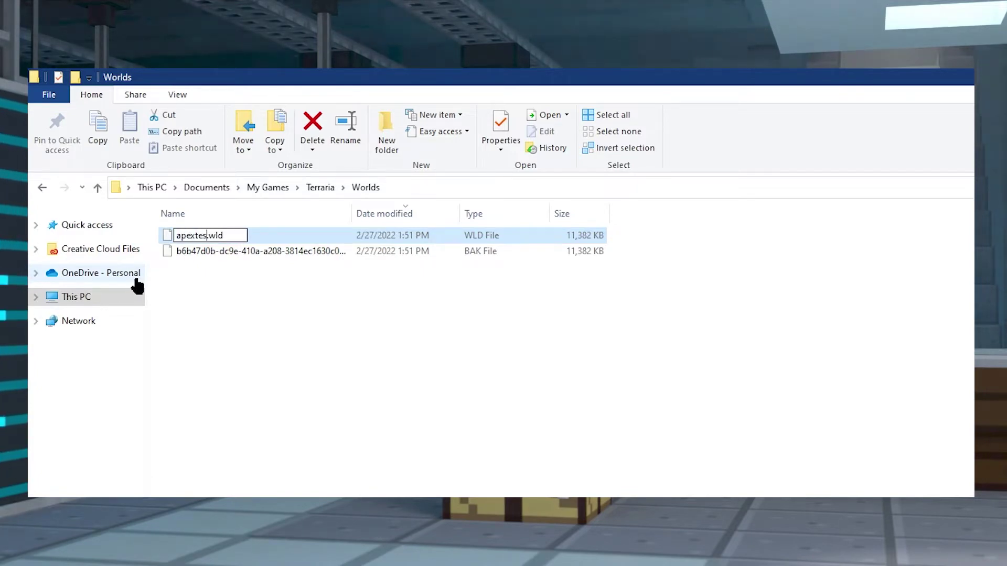
# Copy the world's new base name to the clipboard and transfer apextest.wld into the workshopmaps folder
pyautogui.doubleClick(192, 235)
pyautogui.rightClick(199, 236)
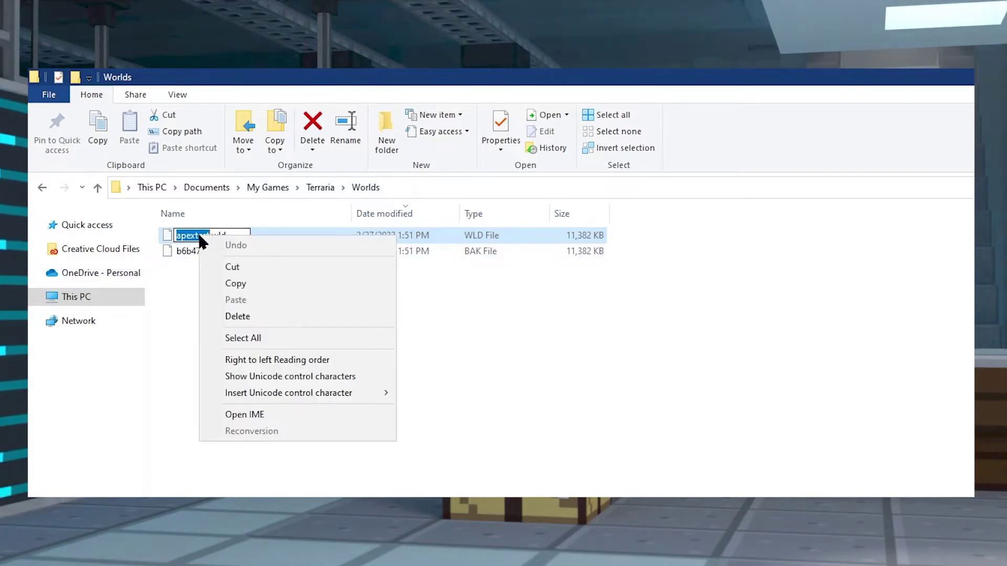
pyautogui.click(235, 284)
pyautogui.click(231, 234)
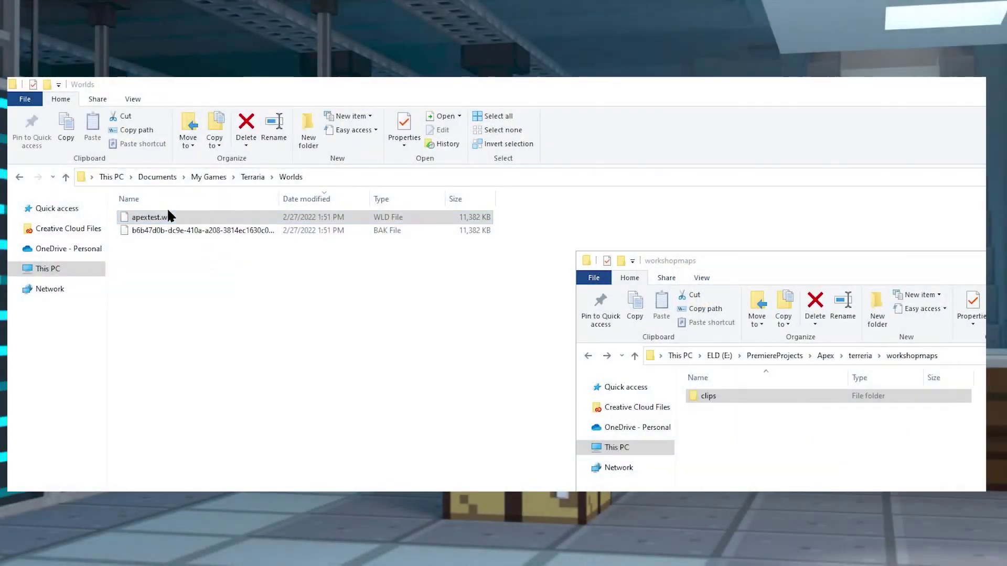
pyautogui.moveTo(175, 216); pyautogui.dragTo(807, 479)
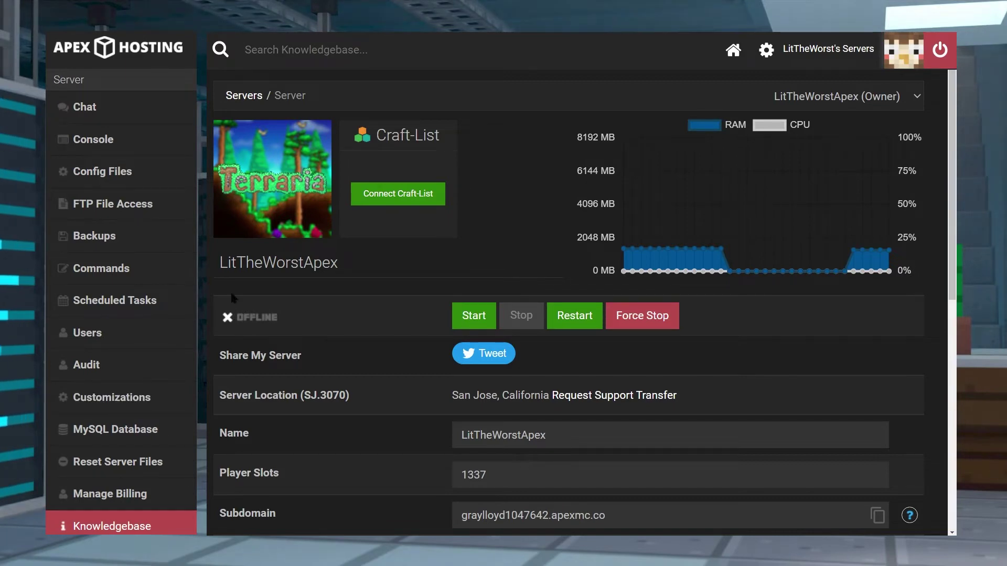
# In the Apex Hosting panel, open FTP File Access for the Terraria server and log in with the control panel password
pyautogui.hotkey('ctrl', 'a')
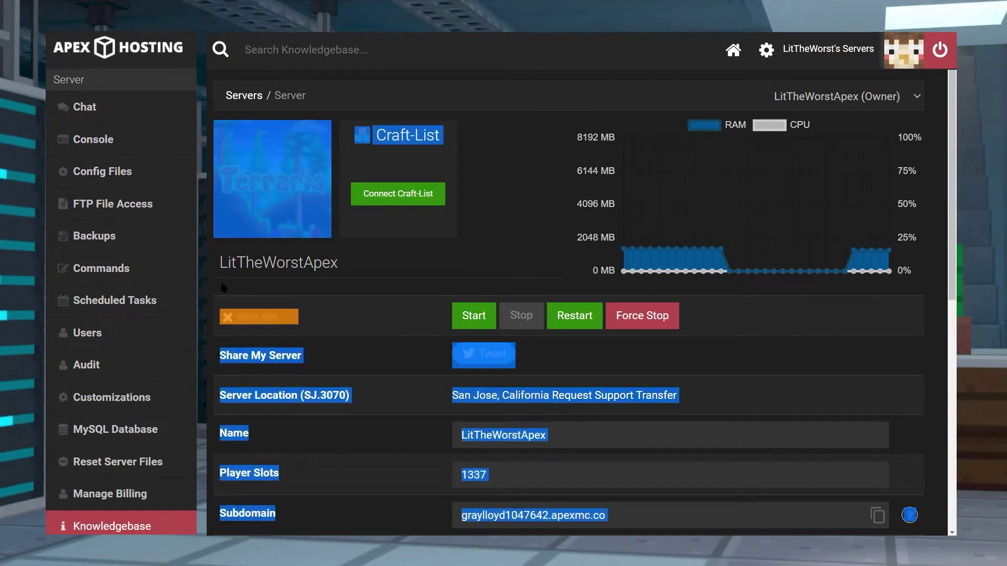
pyautogui.click(220, 330)
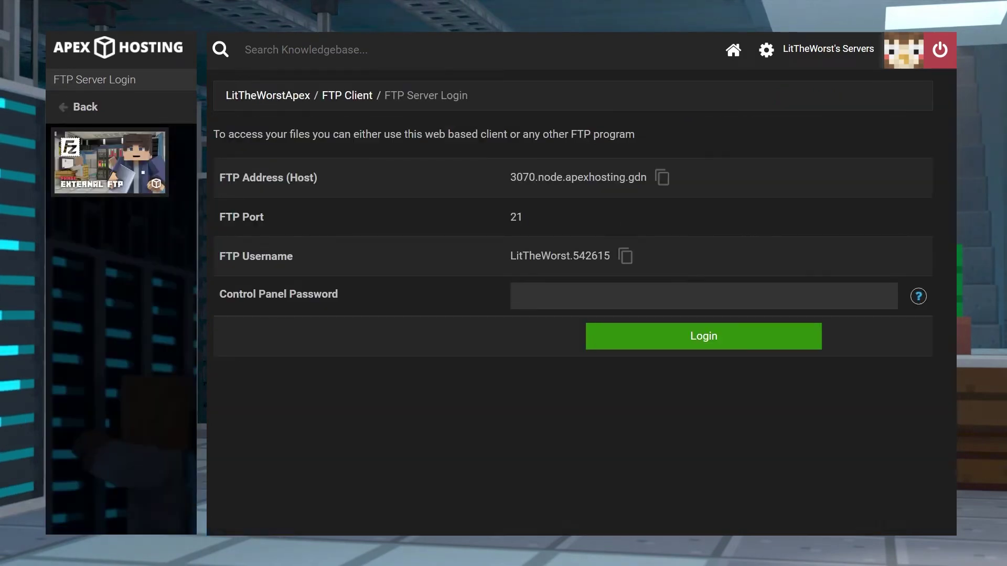
pyautogui.click(539, 289)
pyautogui.hotkey('ctrl', 'v')
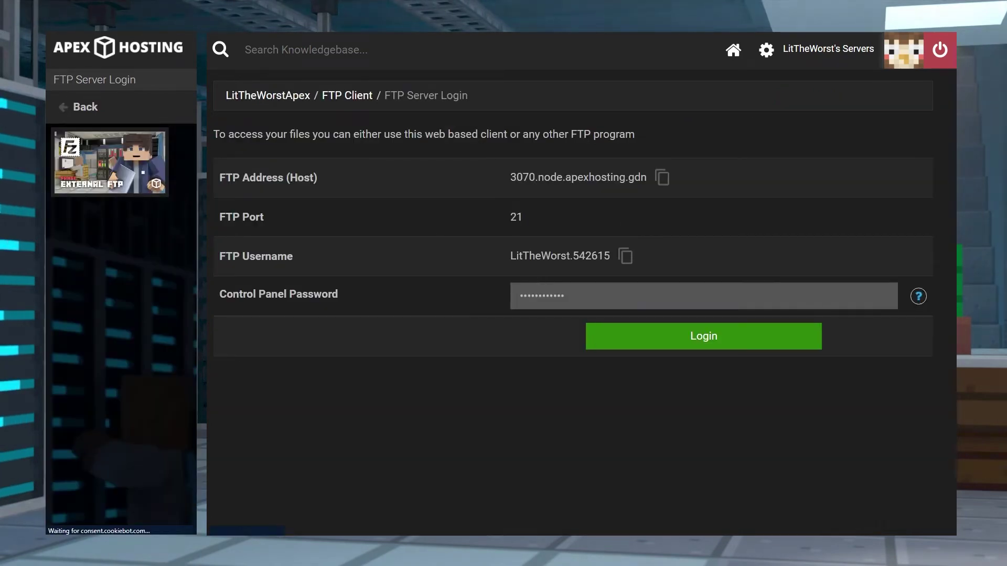
pyautogui.press('Return')
# Open the Worlds folder inside the saves directory of the server's FTP file list
pyautogui.scroll(-5, 335, 385)
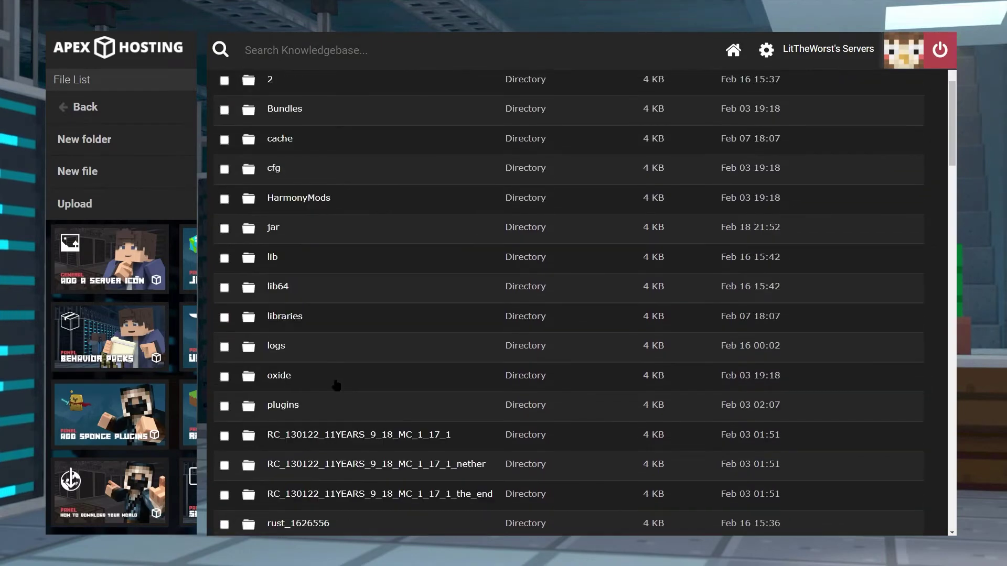
pyautogui.scroll(-5, 336, 386)
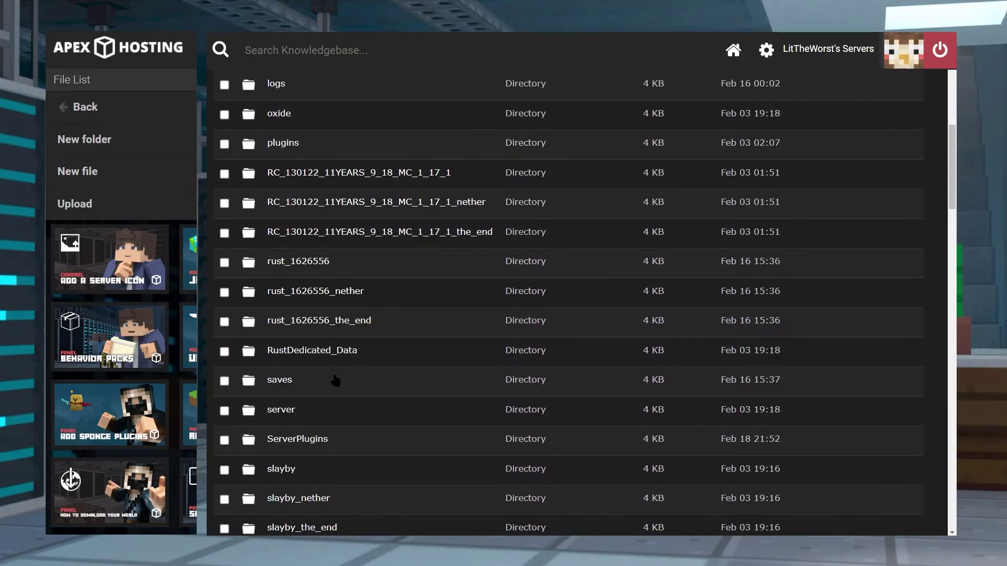
pyautogui.click(284, 386)
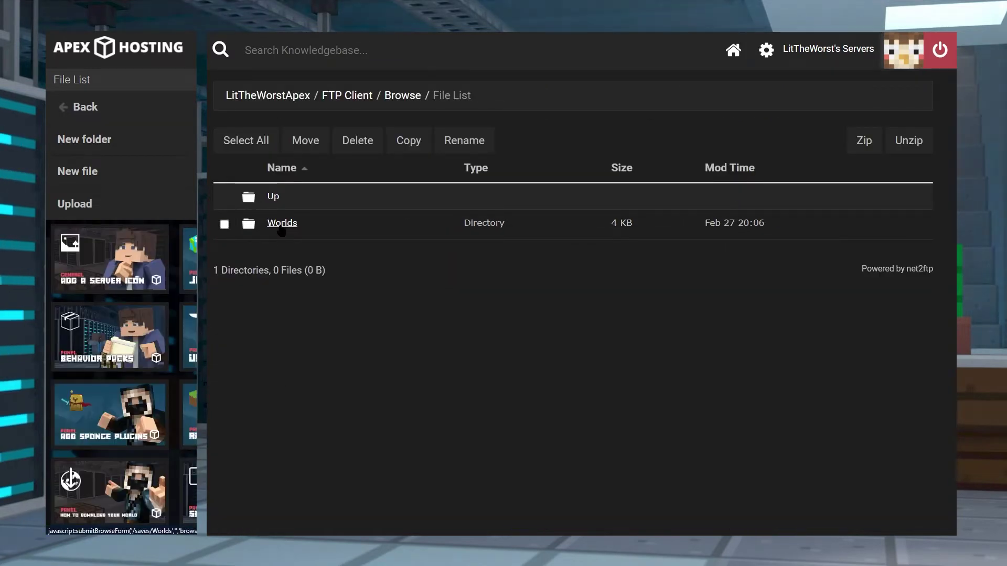
pyautogui.click(282, 227)
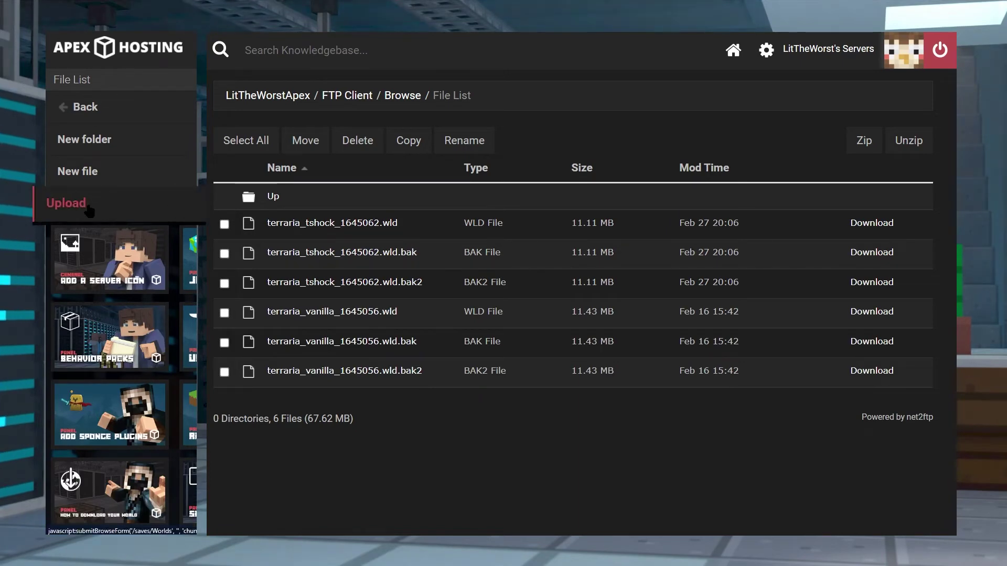
# Upload apextest.wld from the local workshopmaps folder to the server's /saves/Worlds directory
pyautogui.click(66, 203)
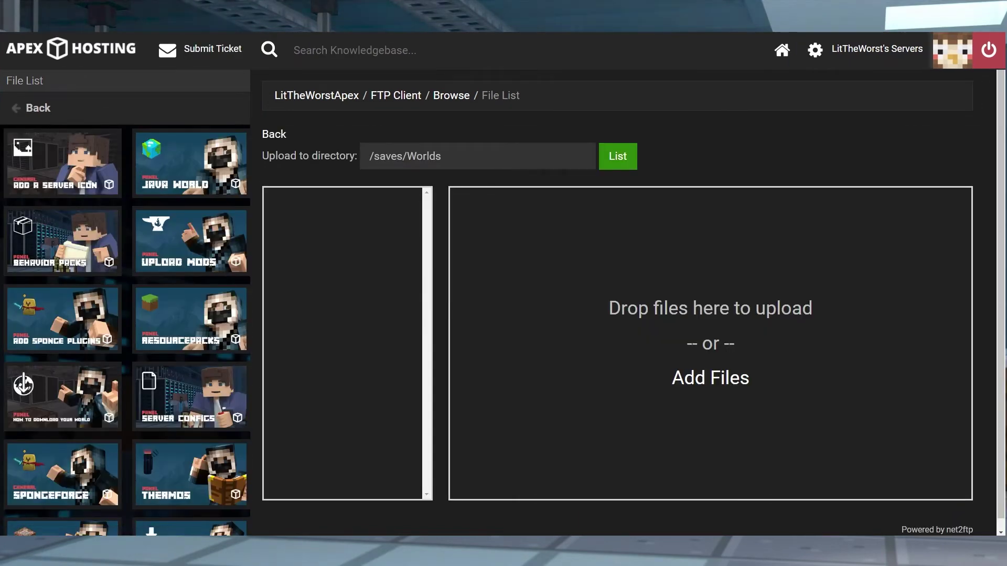
pyautogui.hotkey('alt', 'Tab')
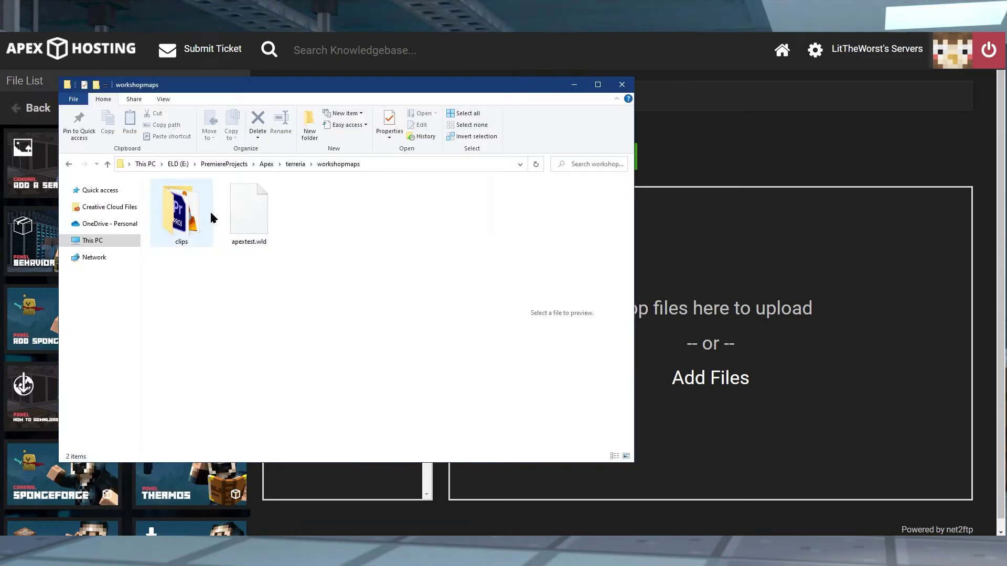
pyautogui.moveTo(241, 214); pyautogui.dragTo(765, 299)
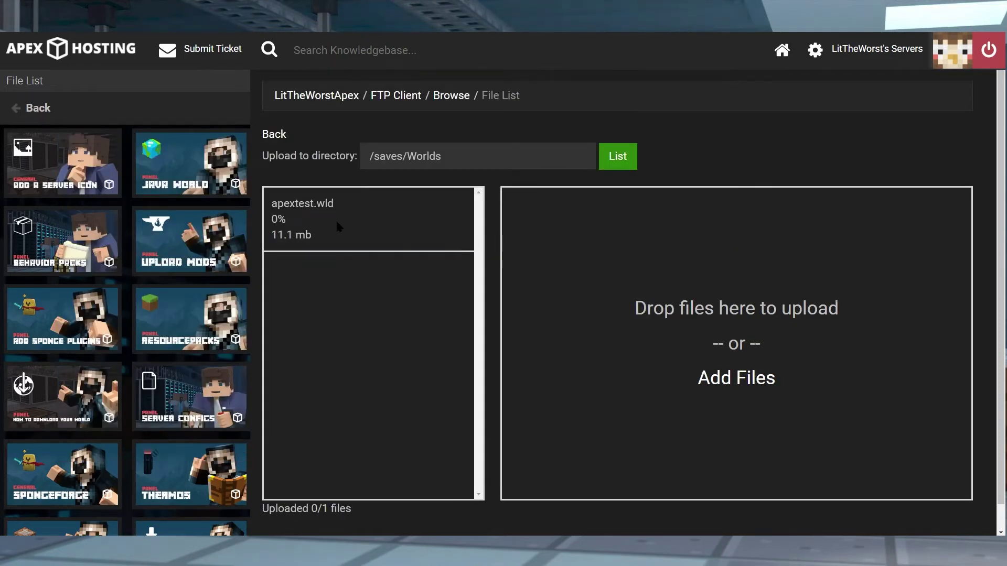
pyautogui.moveTo(333, 230); pyautogui.dragTo(270, 202)
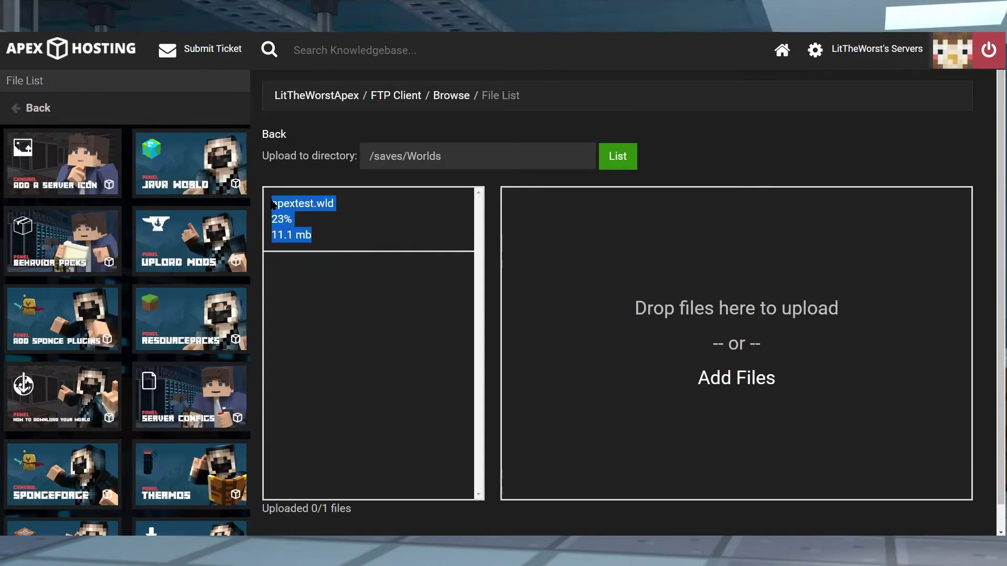
pyautogui.click(357, 489)
pyautogui.moveTo(357, 489); pyautogui.dragTo(262, 132)
pyautogui.moveTo(263, 509); pyautogui.dragTo(326, 509)
pyautogui.click(361, 511)
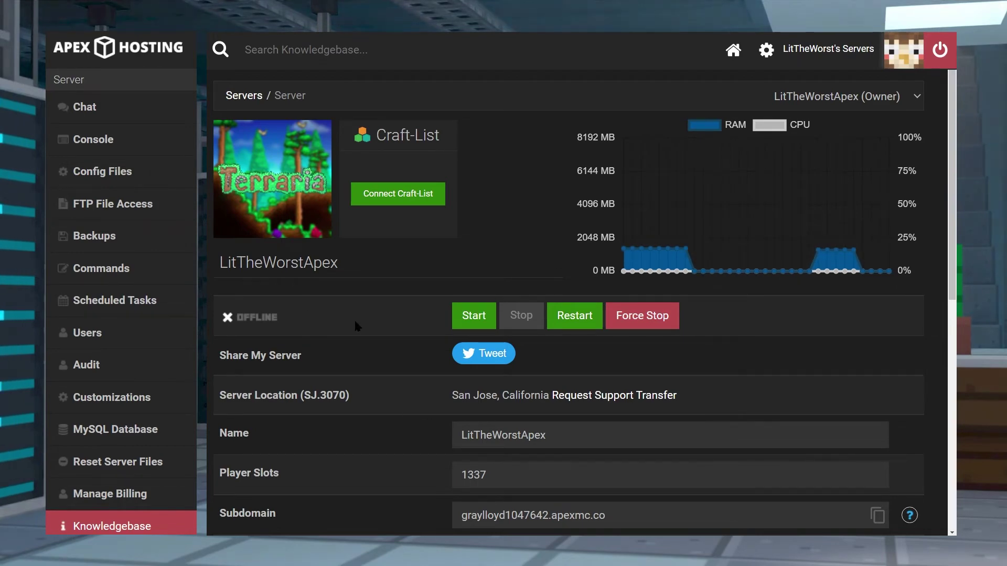
# Change the server's world to apextest on the main server page and restart the server to load it
pyautogui.scroll(-6, 355, 326)
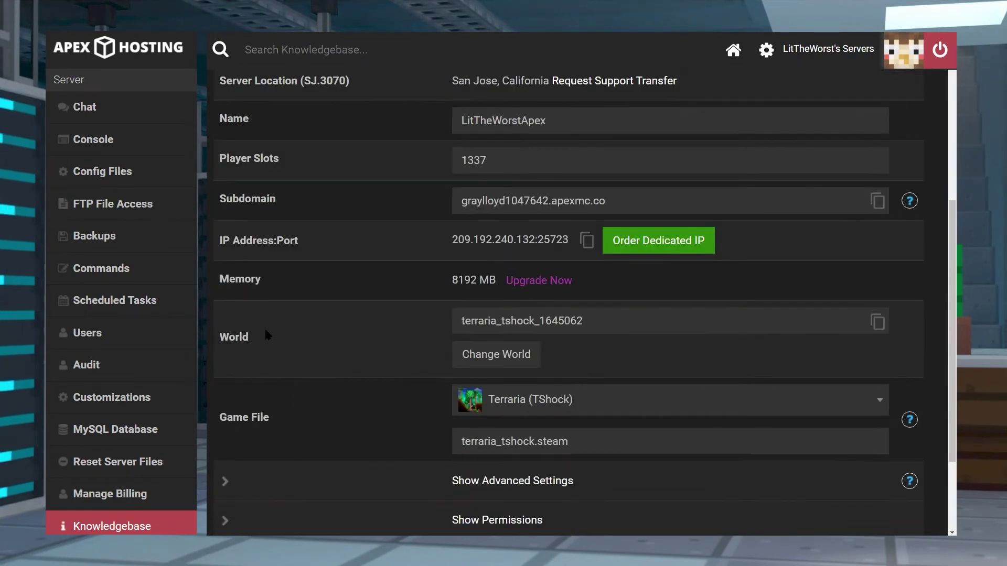
pyautogui.moveTo(251, 338); pyautogui.dragTo(223, 346)
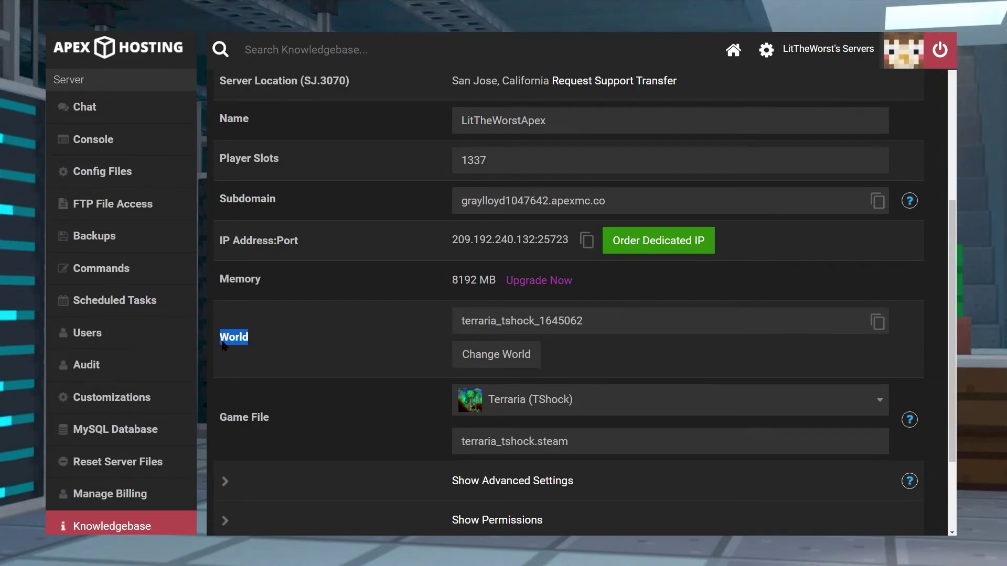
pyautogui.click(493, 356)
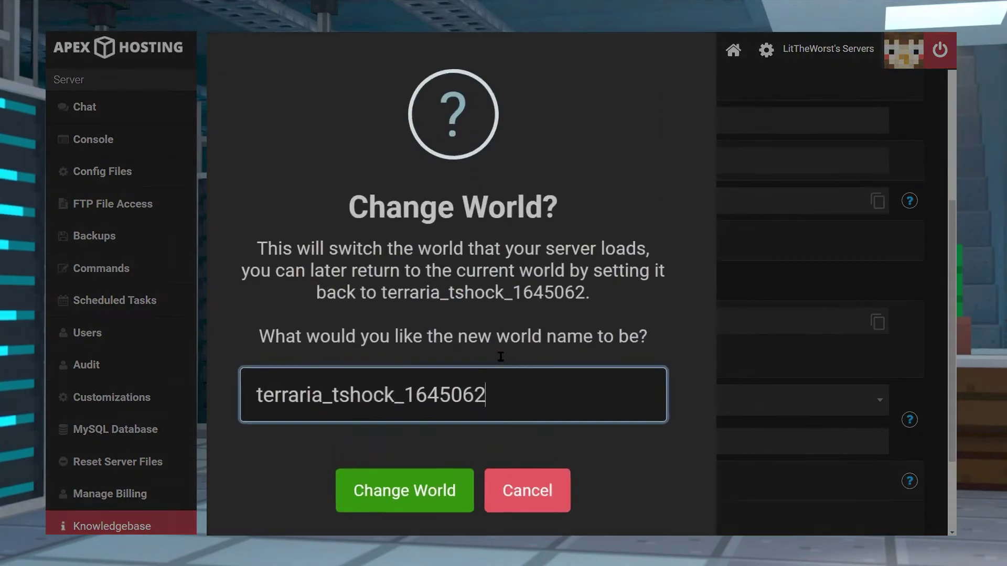
pyautogui.doubleClick(533, 386)
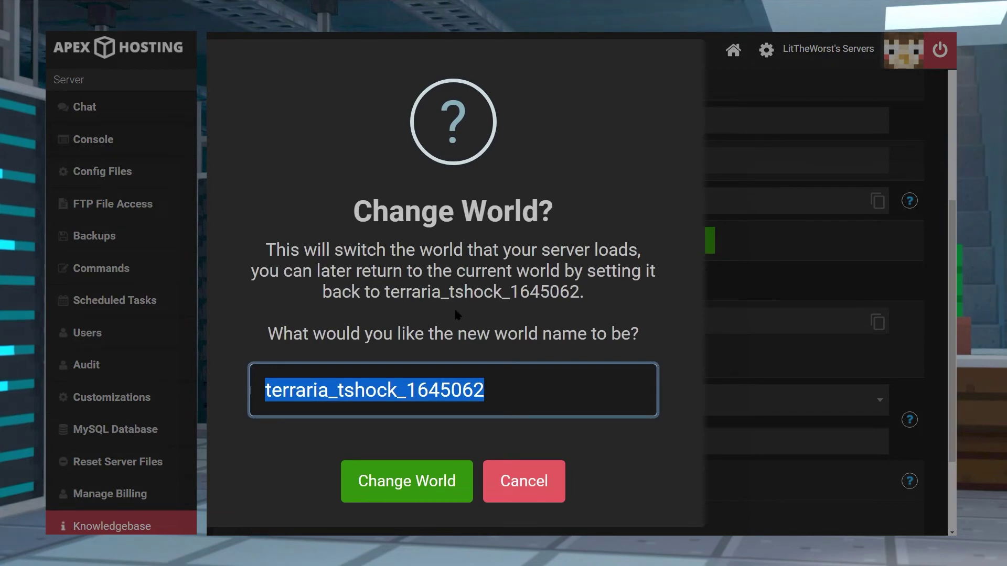
pyautogui.write('apextest')
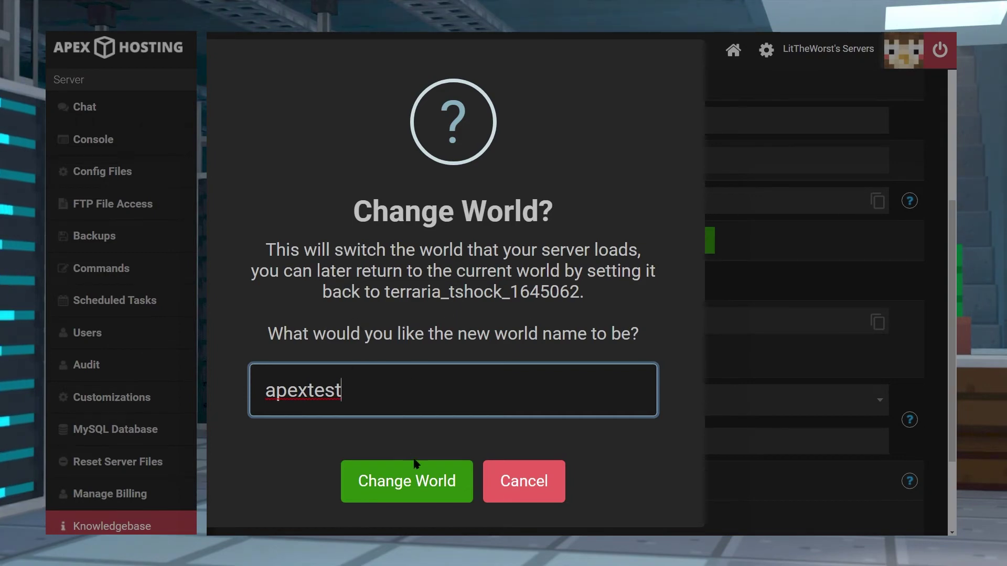
pyautogui.click(420, 497)
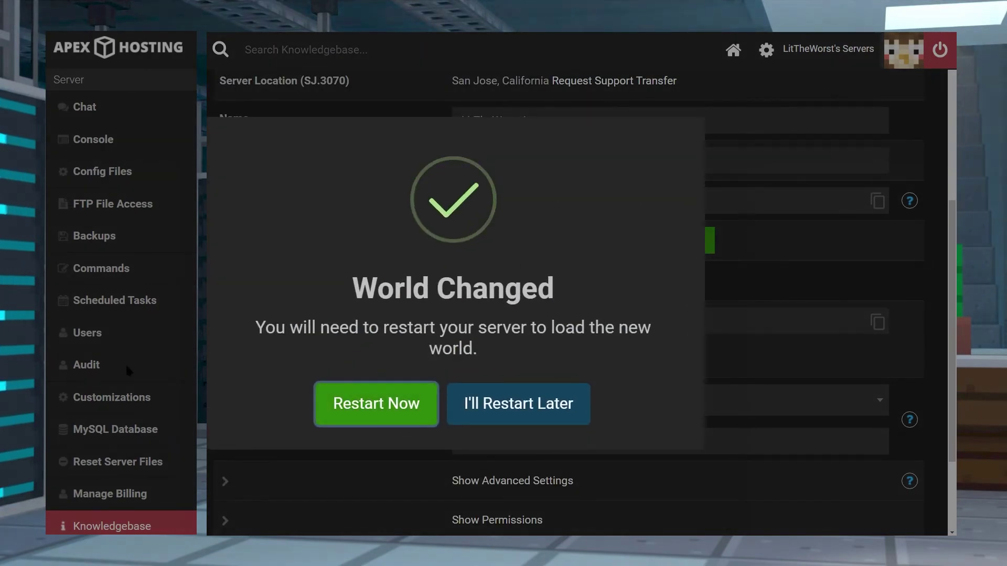
pyautogui.click(377, 414)
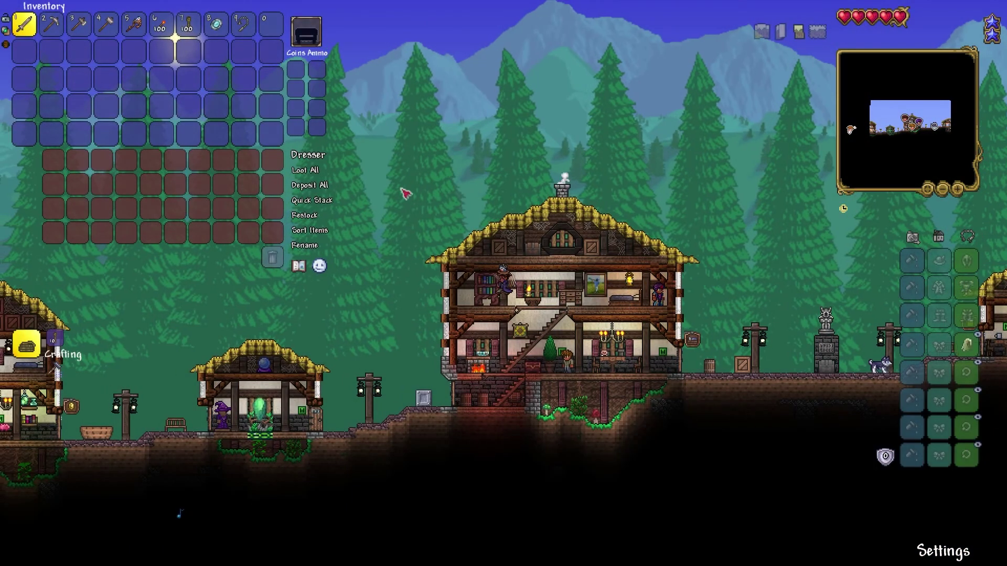
# In Terraria, walk and fly the character around the village houses, switching hotbar items, to look over the custom world
pyautogui.press('s')
pyautogui.press('d')
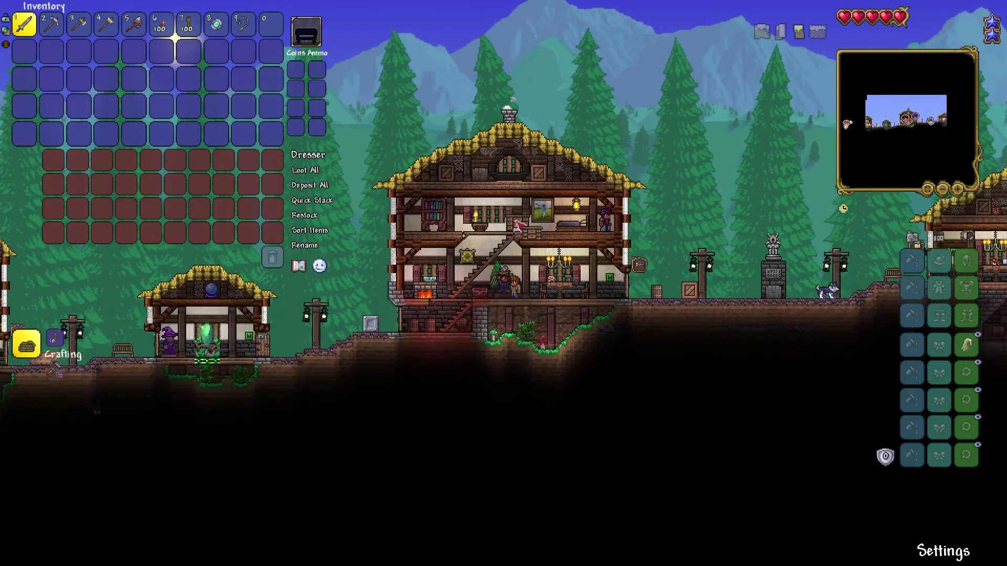
pyautogui.press('d')
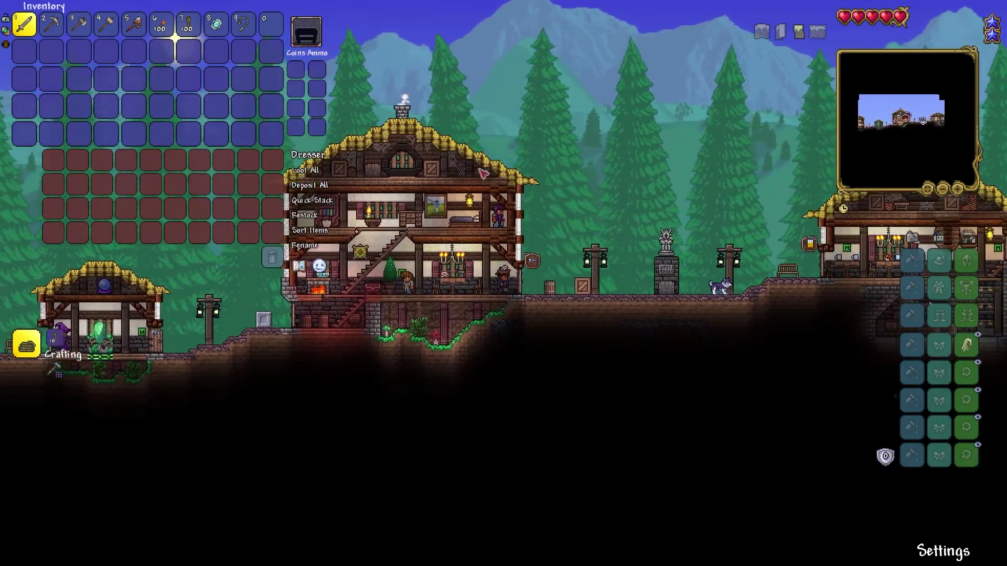
pyautogui.press('d')
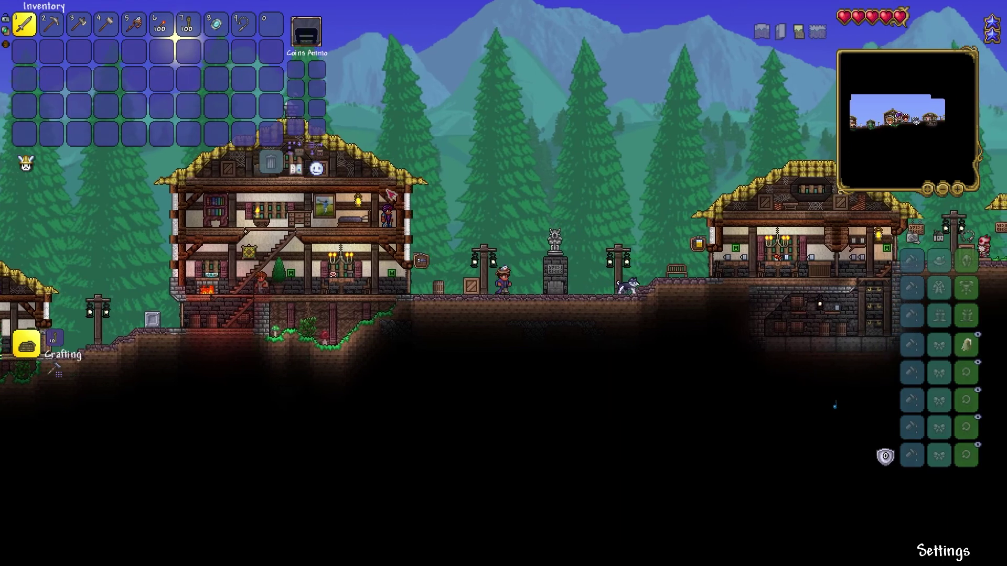
pyautogui.scroll(-2, 399, 207)
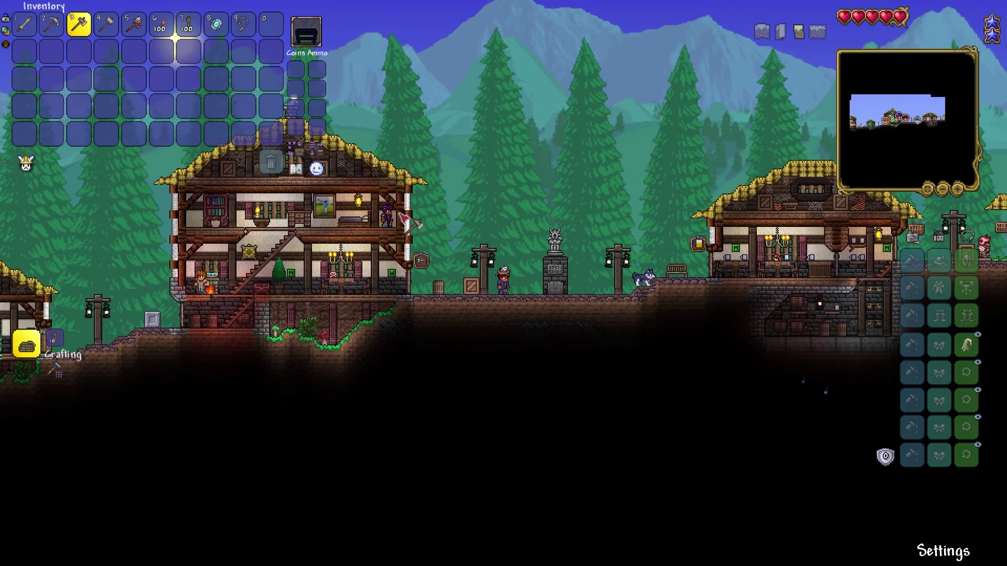
pyautogui.scroll(-3, 404, 216)
pyautogui.scroll(1, 404, 216)
pyautogui.press('d')
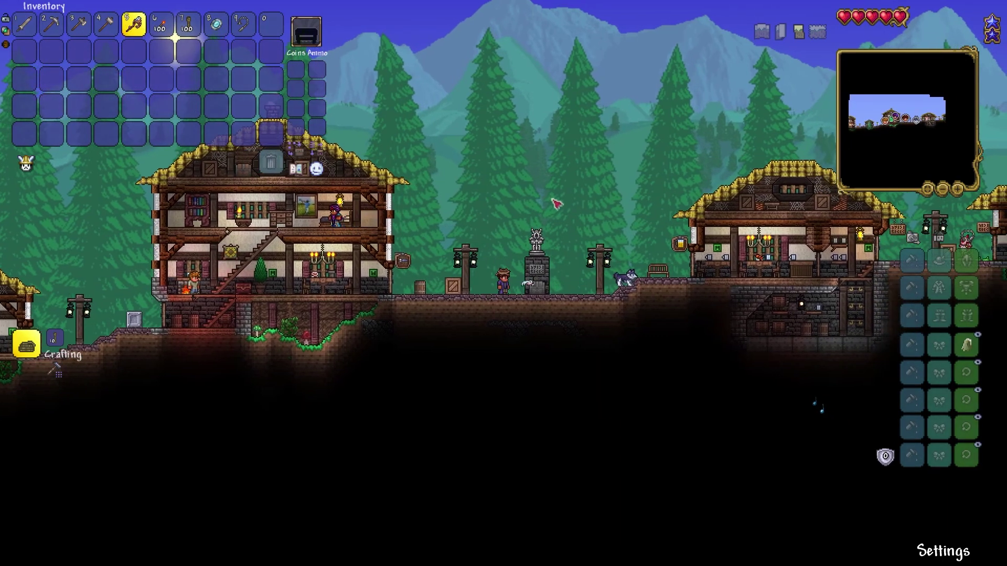
pyautogui.click(556, 204)
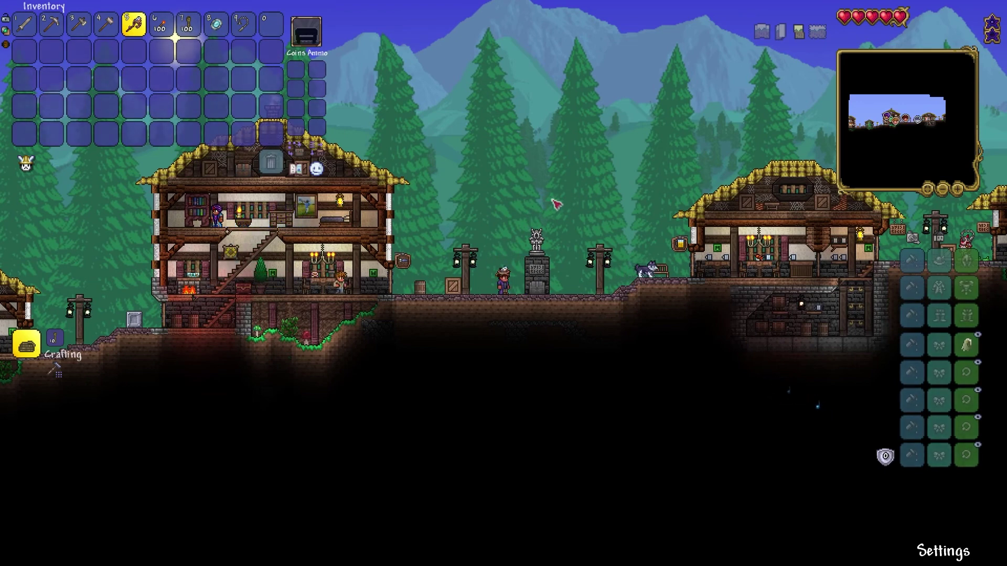
pyautogui.press('d')
pyautogui.press('9')
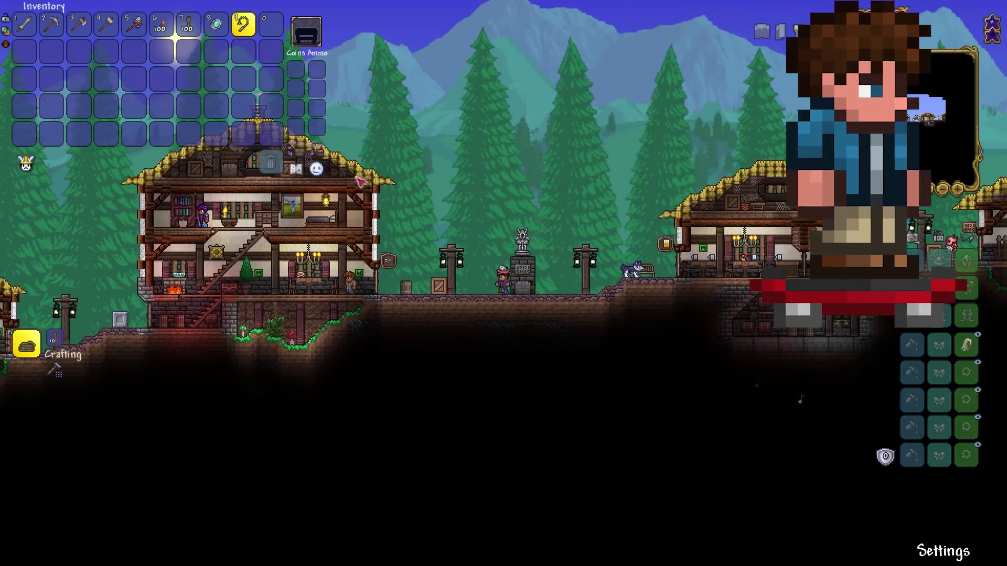
pyautogui.press('space')
pyautogui.press('a')
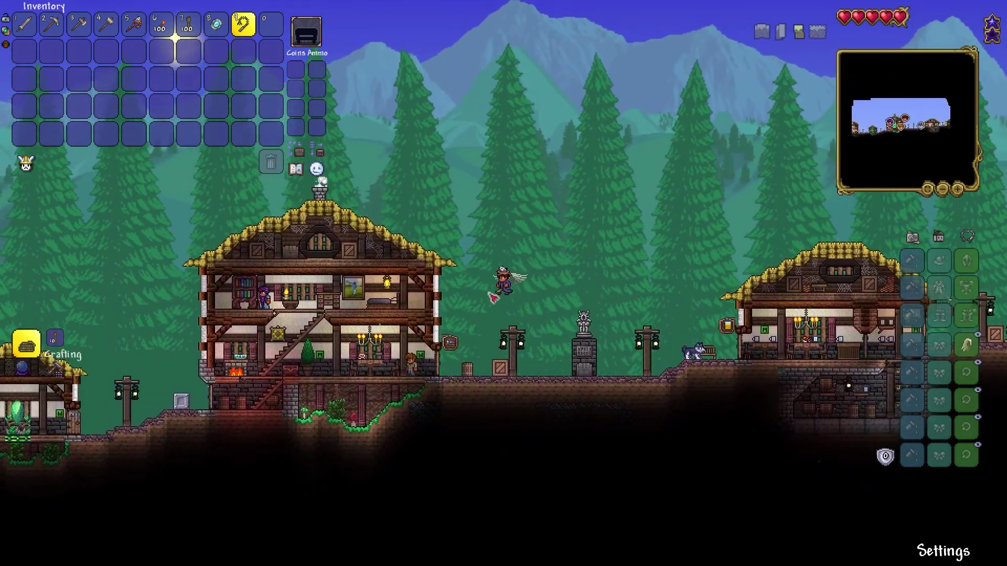